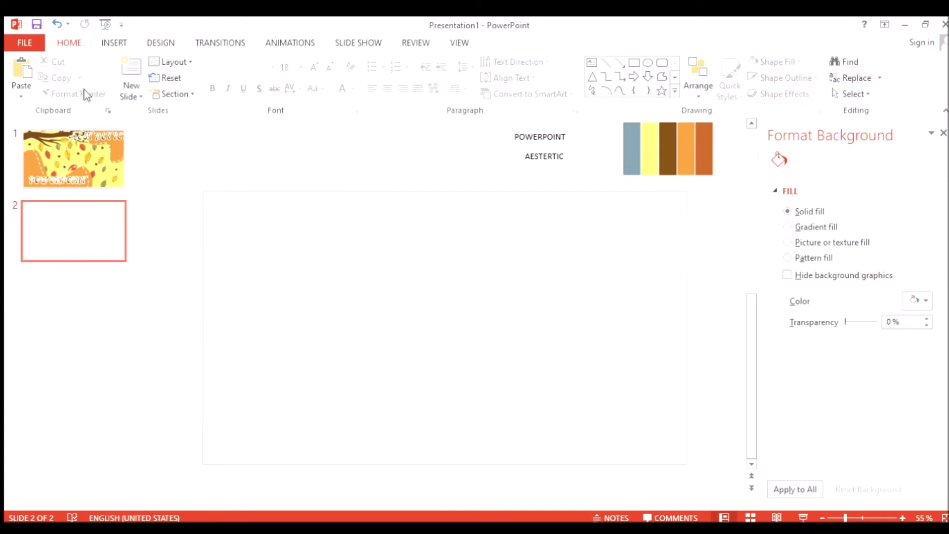
Step: Insert the autumn leaf-and-branch picture onto blank slide 2
{"action": "left_click", "coordinate": [113, 44]}
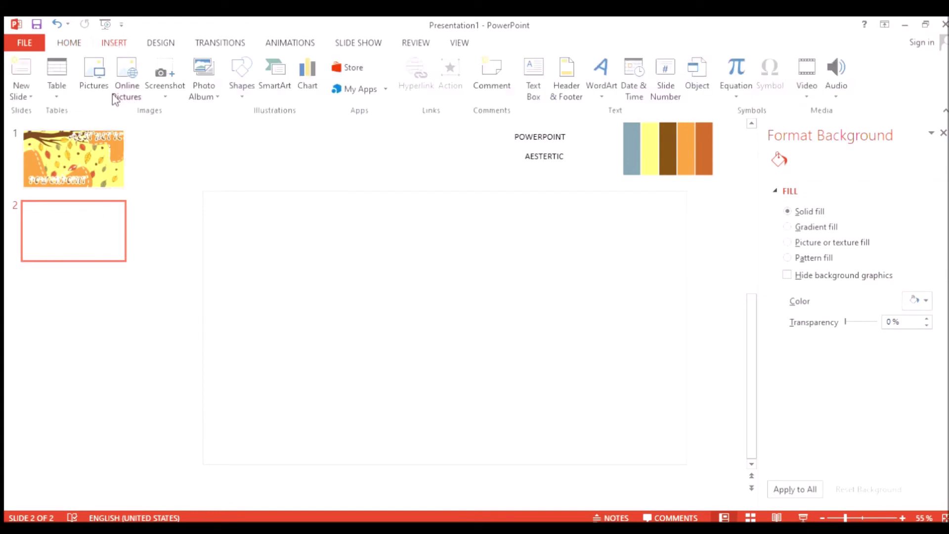
{"action": "left_click", "coordinate": [98, 80]}
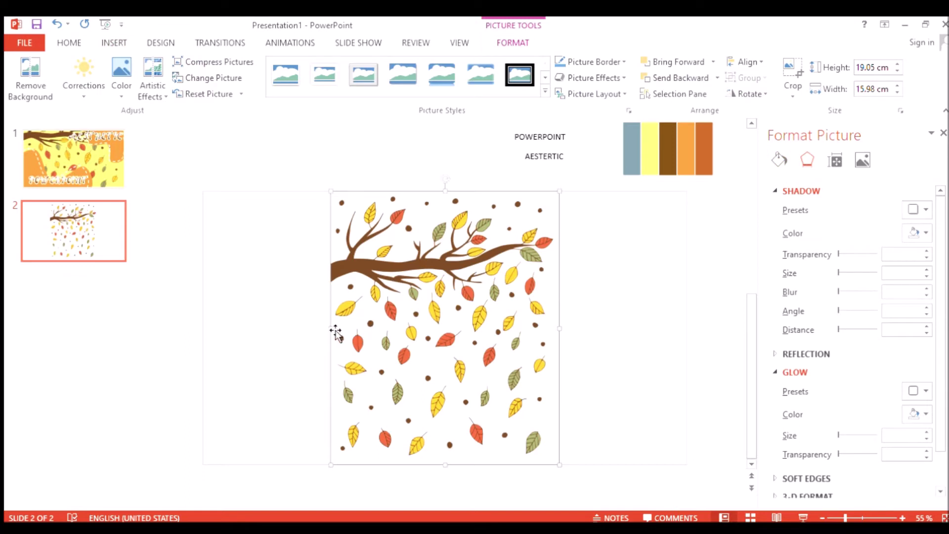
Step: Stretch and shift the branch picture past the slide edges to cover most of slide 2, then deselect it
{"action": "left_click_drag", "start_coordinate": [334, 337], "coordinate": [295, 336]}
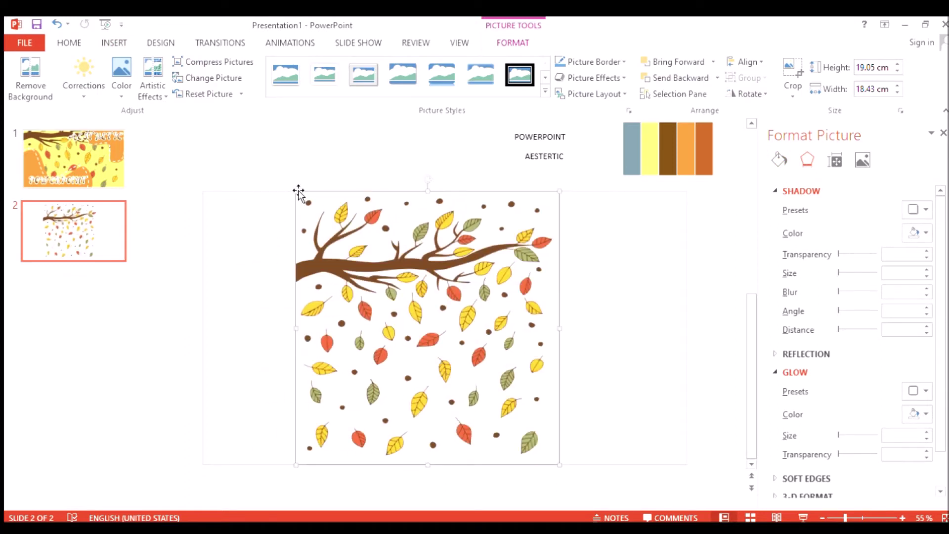
{"action": "mouse_move", "coordinate": [294, 196]}
{"action": "left_mouse_down"}
{"action": "mouse_move", "coordinate": [250, 169]}
{"action": "mouse_move", "coordinate": [212, 162]}
{"action": "left_mouse_up"}
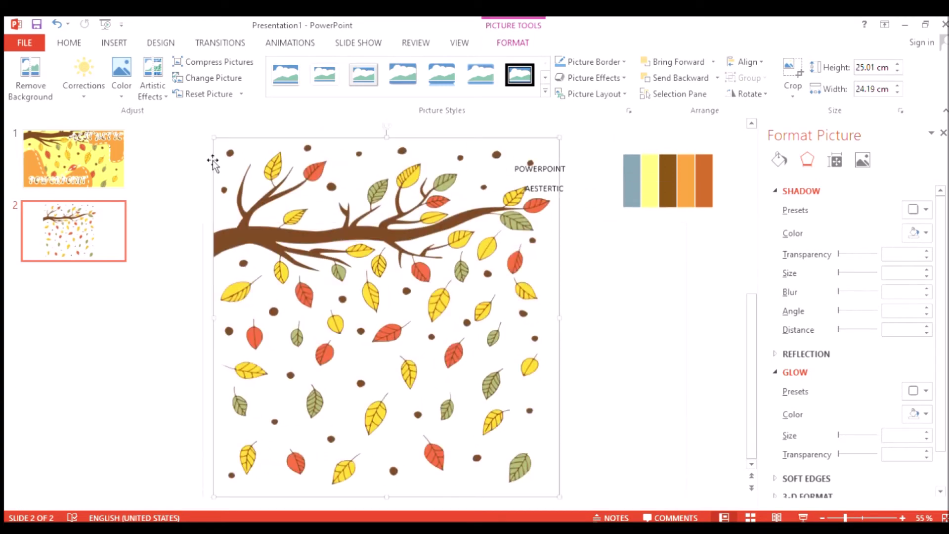
{"action": "mouse_move", "coordinate": [283, 264]}
{"action": "left_mouse_down"}
{"action": "mouse_move", "coordinate": [272, 276]}
{"action": "mouse_move", "coordinate": [244, 271]}
{"action": "left_mouse_up"}
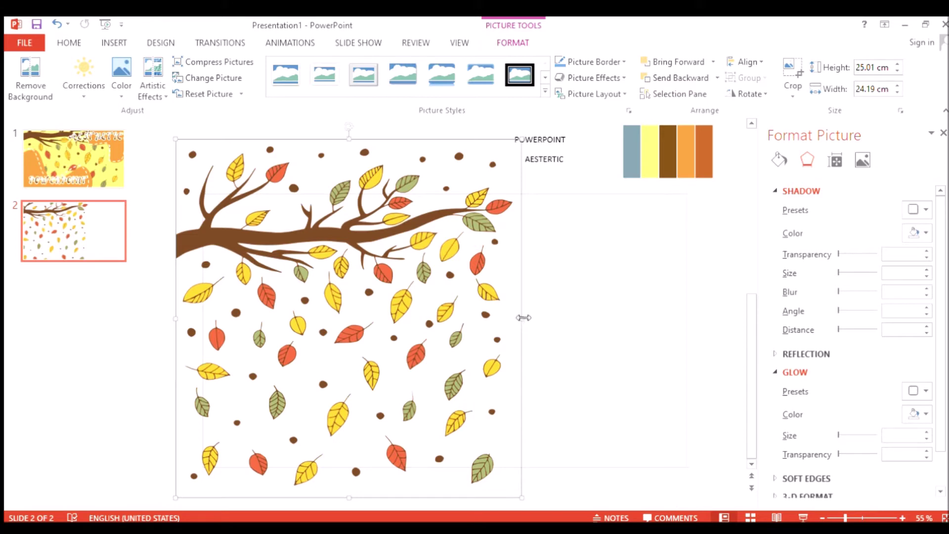
{"action": "left_click_drag", "start_coordinate": [523, 318], "coordinate": [564, 346]}
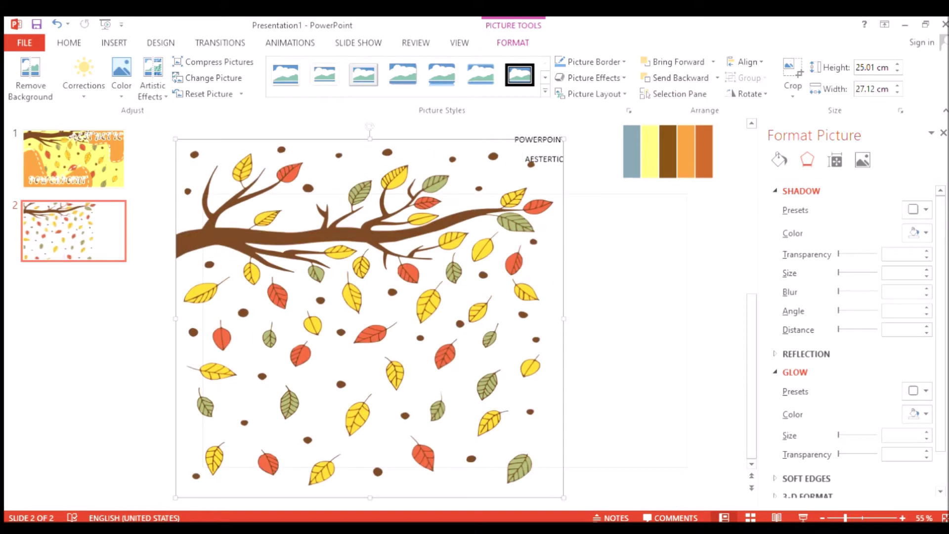
{"action": "left_click_drag", "start_coordinate": [562, 501], "coordinate": [566, 509]}
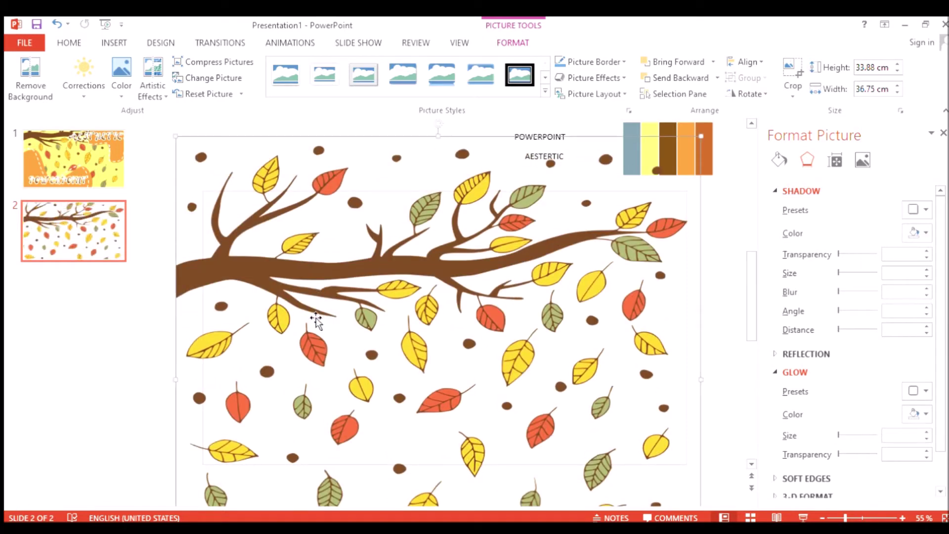
{"action": "left_click_drag", "start_coordinate": [312, 317], "coordinate": [309, 274]}
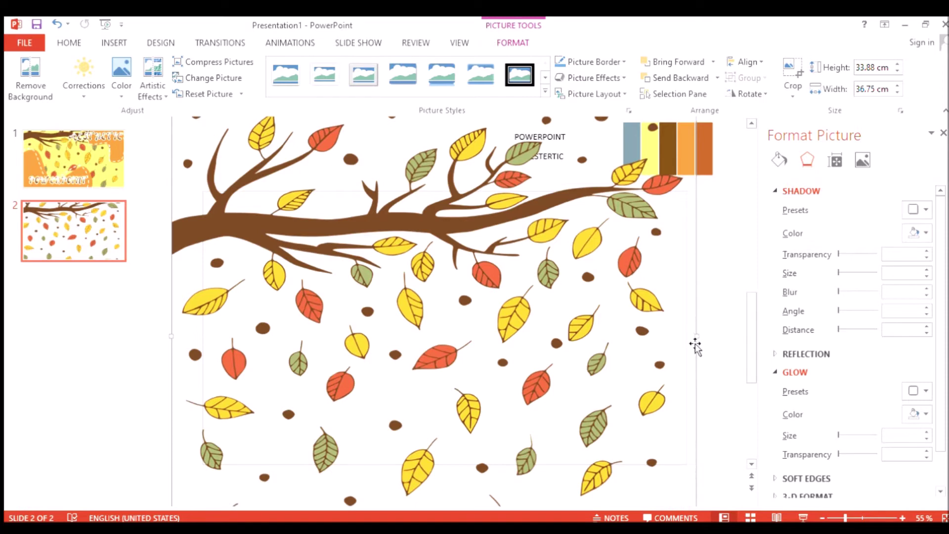
{"action": "left_click_drag", "start_coordinate": [695, 341], "coordinate": [633, 346]}
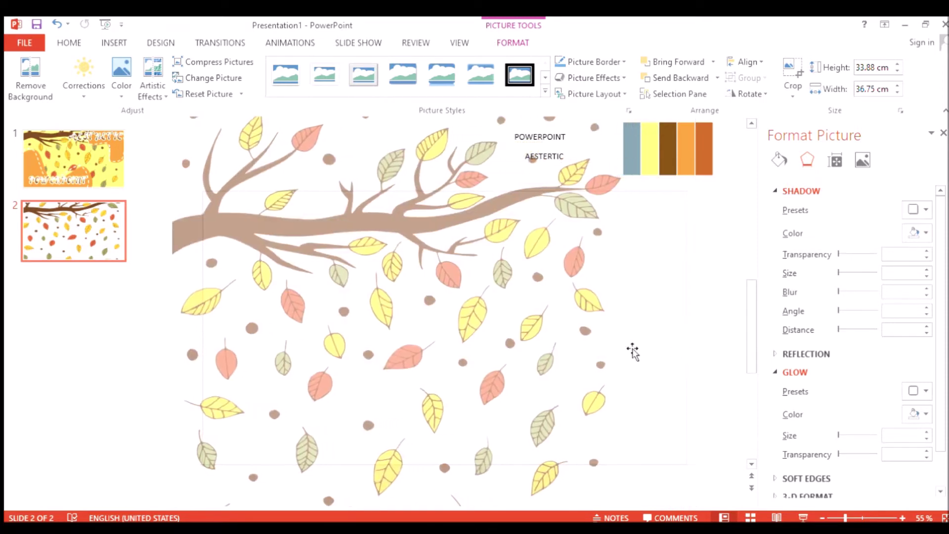
{"action": "left_click", "coordinate": [661, 328]}
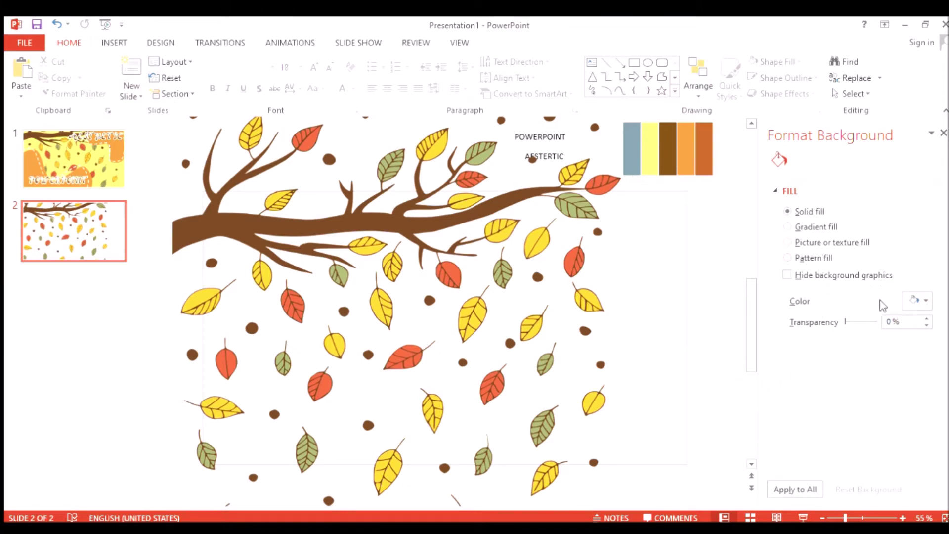
Step: Fill the slide background with the eyedropped light yellow swatch and widen the leaf picture rightward
{"action": "left_click", "coordinate": [925, 301]}
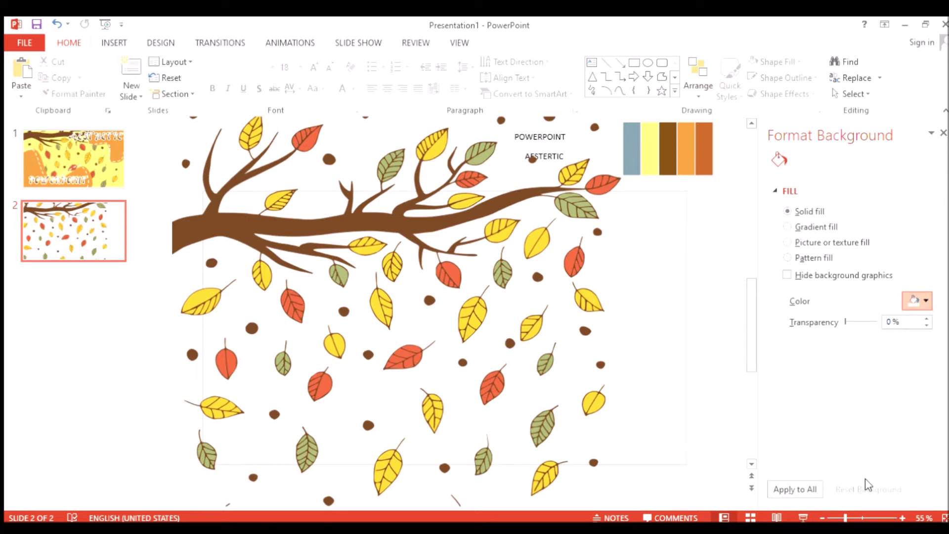
{"action": "left_click", "coordinate": [649, 165]}
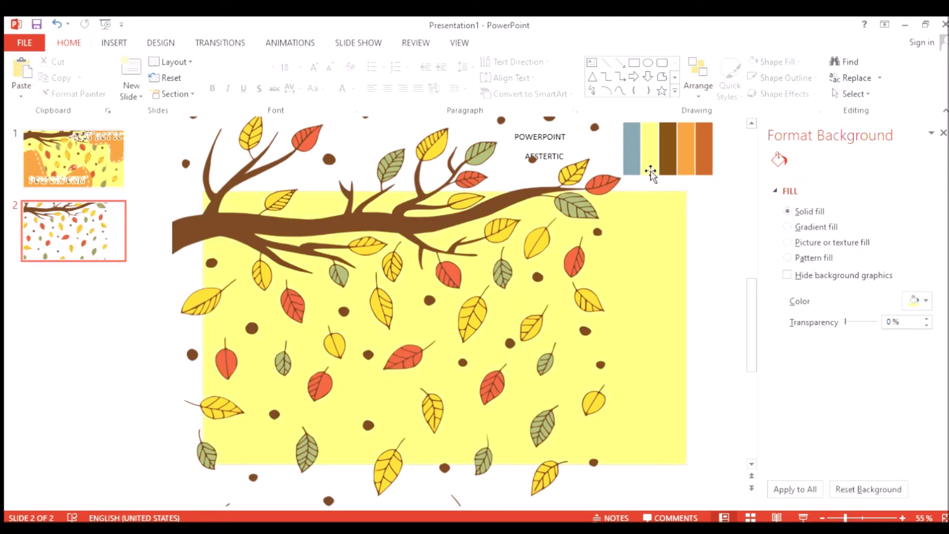
{"action": "left_click", "coordinate": [608, 342]}
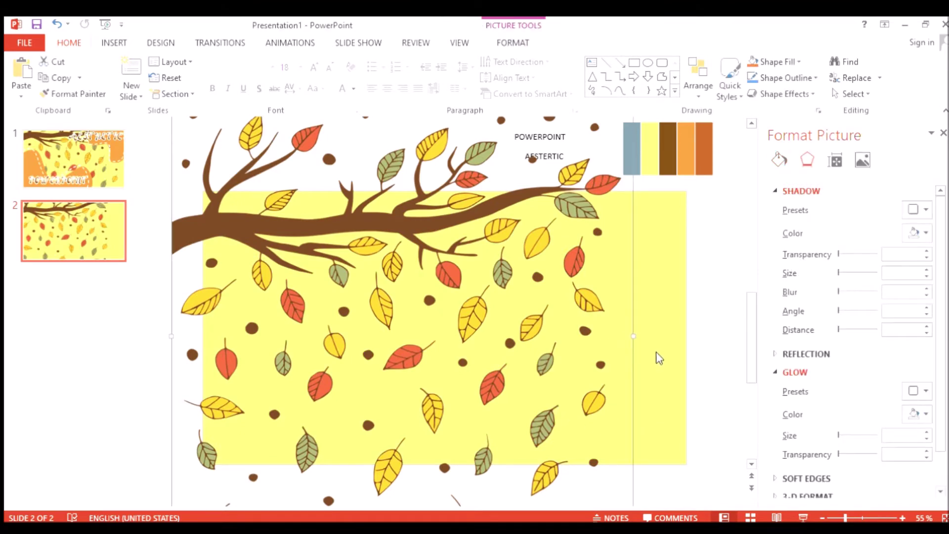
{"action": "left_click_drag", "start_coordinate": [635, 342], "coordinate": [684, 353]}
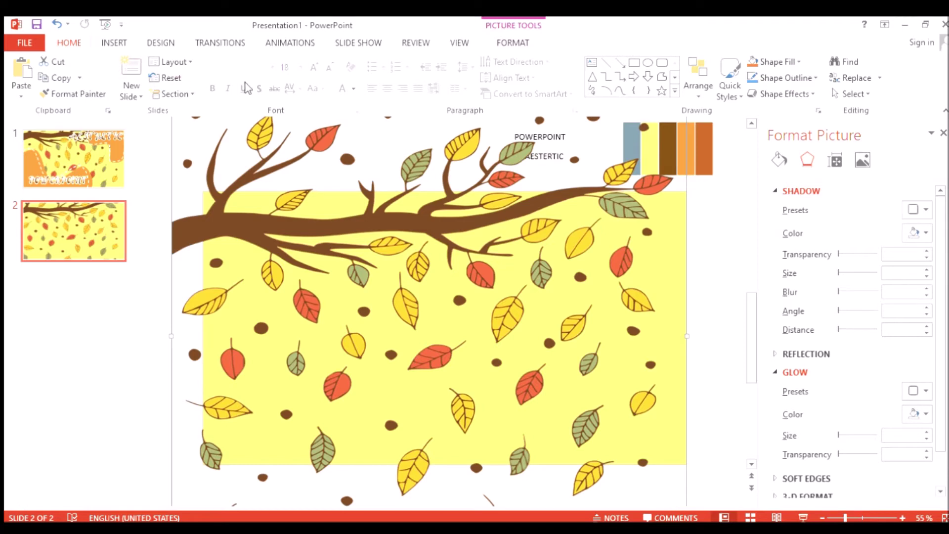
{"action": "left_click", "coordinate": [619, 90]}
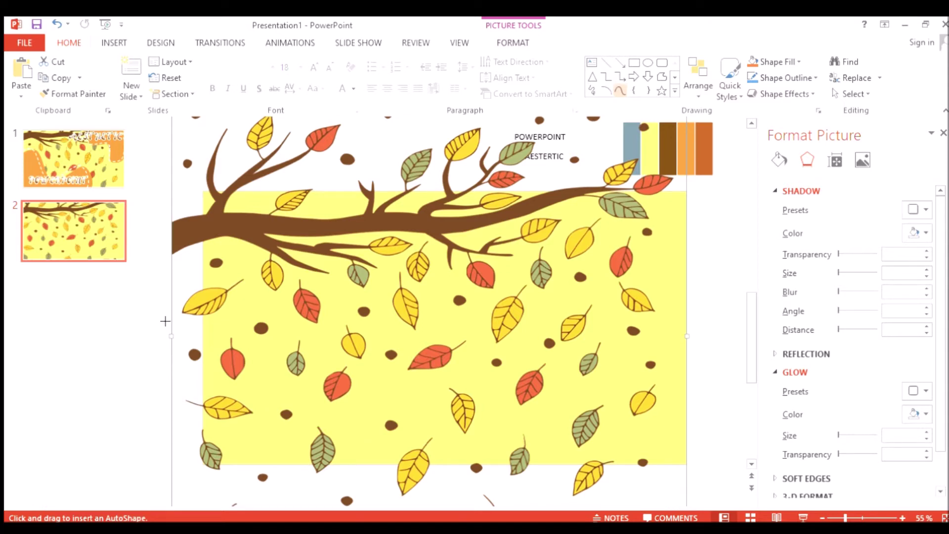
Step: Draw a closed, rounded Curve blob over the lower-left of slide 2
{"action": "left_click", "coordinate": [169, 379]}
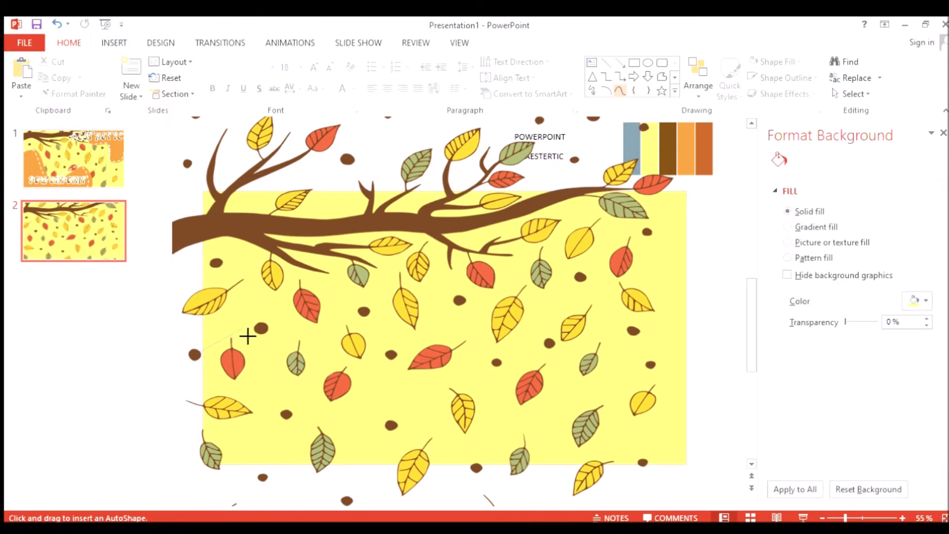
{"action": "left_click", "coordinate": [247, 335]}
{"action": "left_click", "coordinate": [266, 432]}
{"action": "left_click", "coordinate": [371, 391]}
{"action": "left_click", "coordinate": [426, 494]}
{"action": "left_click", "coordinate": [179, 494]}
{"action": "double_click", "coordinate": [170, 380]}
{"action": "double_click", "coordinate": [170, 380]}
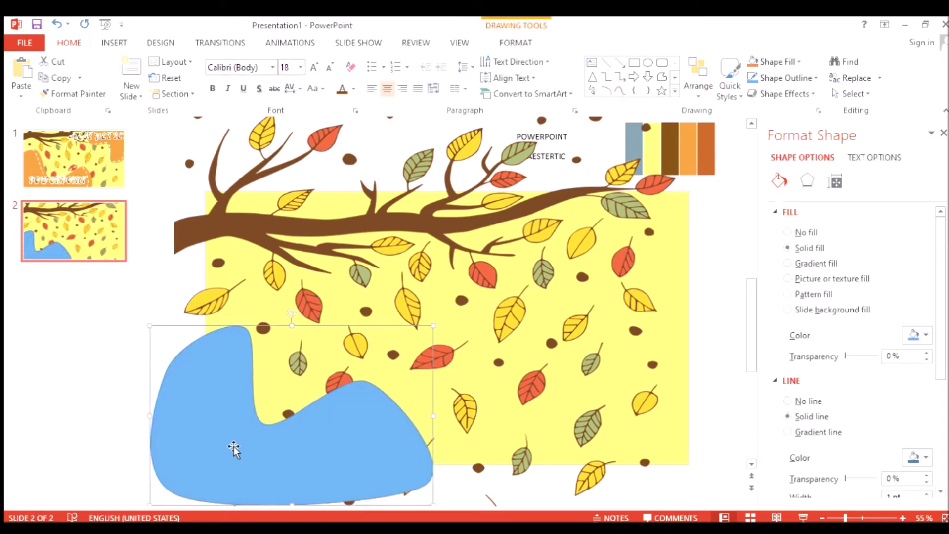
Step: Duplicate the blob to the upper right, and give the lower blob a light orange fill and no outline
{"action": "left_click_drag", "start_coordinate": [223, 437], "coordinate": [251, 460]}
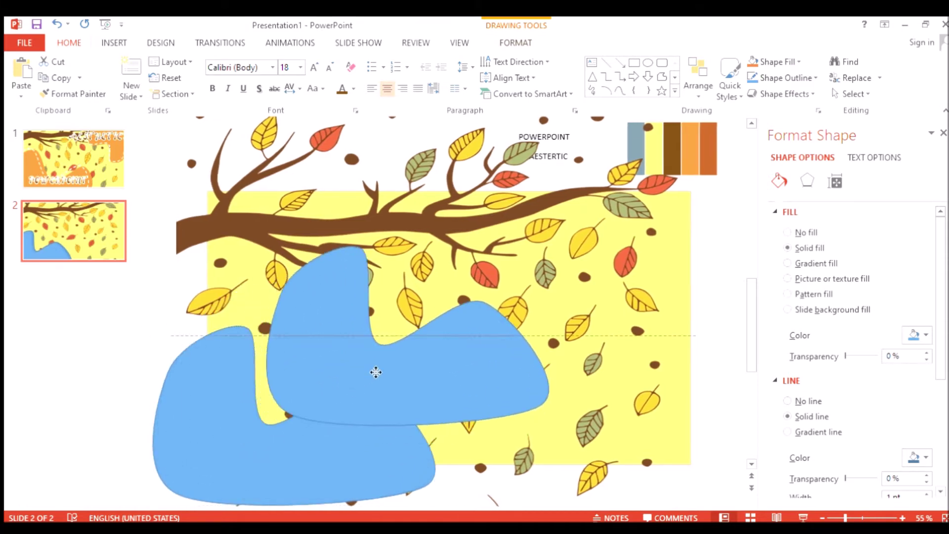
{"action": "left_click_drag", "start_coordinate": [252, 460], "coordinate": [465, 318], "text": "ctrl"}
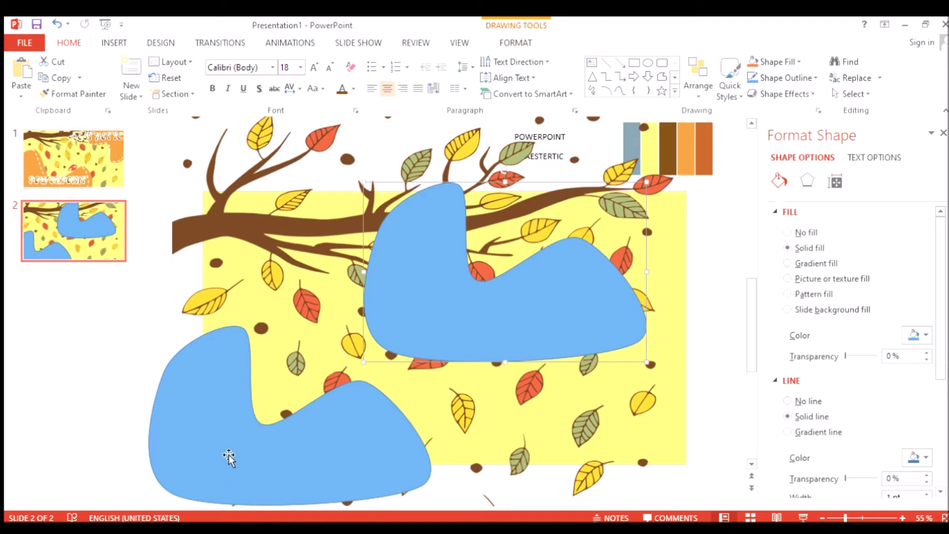
{"action": "left_click", "coordinate": [255, 472]}
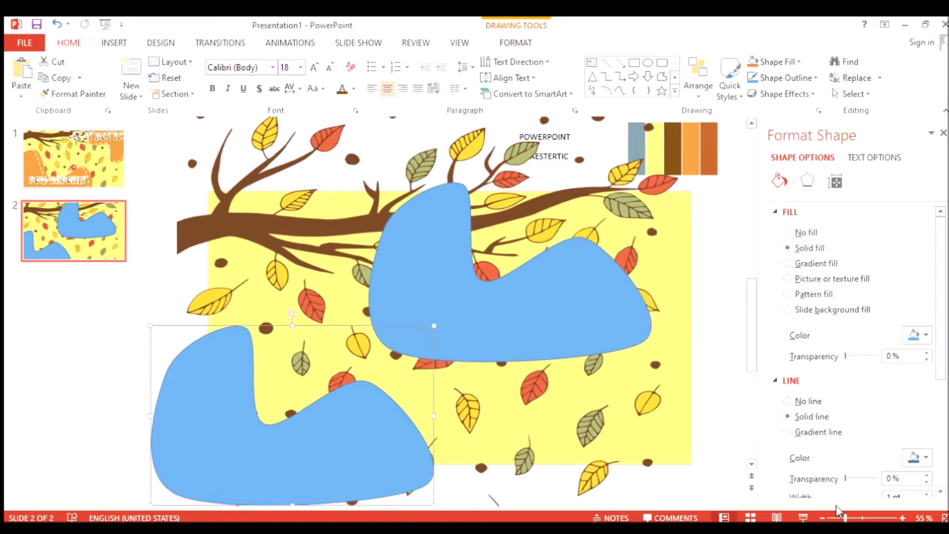
{"action": "left_click", "coordinate": [805, 402]}
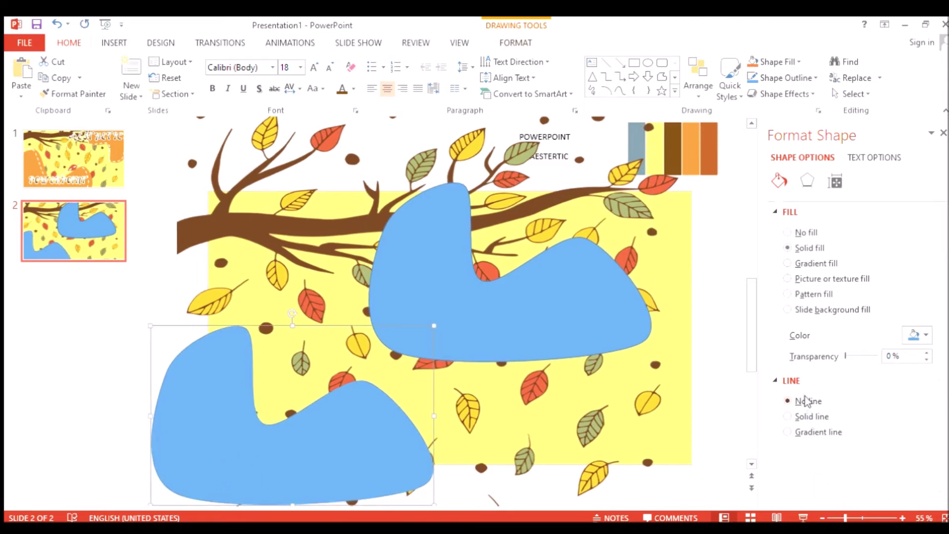
{"action": "left_click", "coordinate": [917, 336]}
{"action": "left_click", "coordinate": [691, 160]}
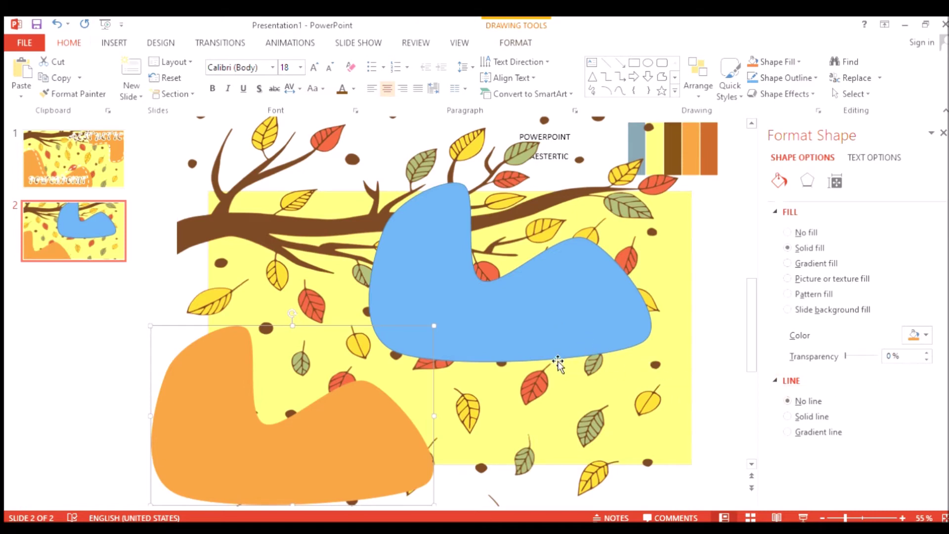
{"action": "left_click", "coordinate": [548, 338]}
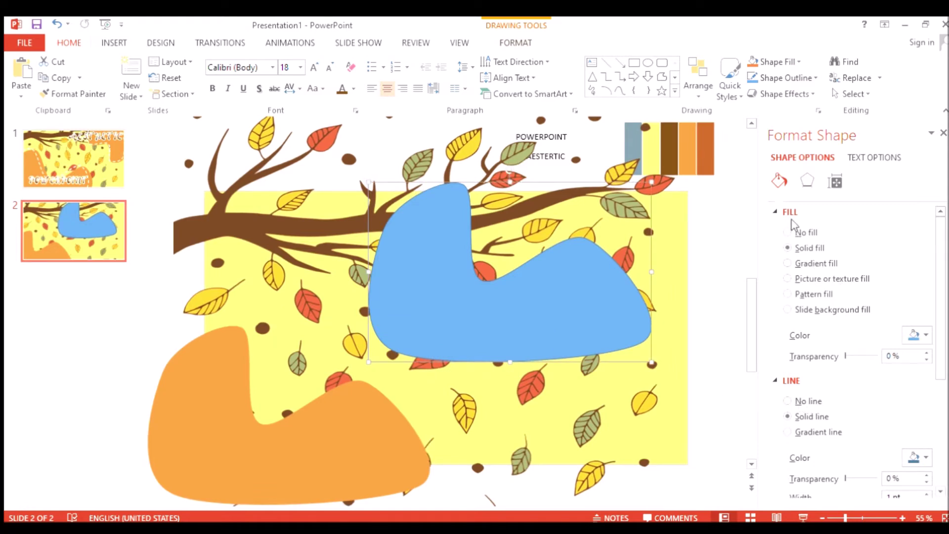
Step: Make the upper blob unfilled with a 3 pt dashed white outline, and nudge the leaf picture
{"action": "left_click", "coordinate": [803, 232]}
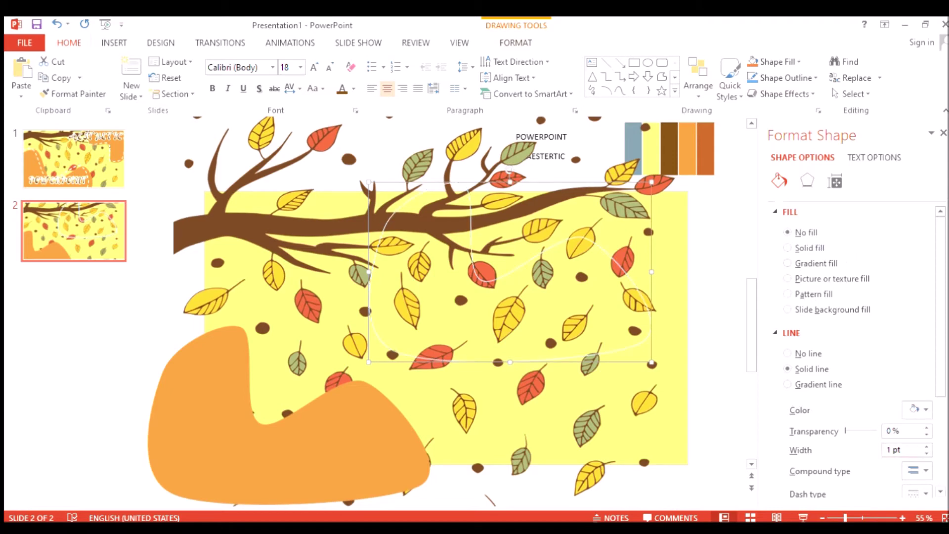
{"action": "left_click", "coordinate": [926, 446]}
{"action": "left_click", "coordinate": [926, 446]}
{"action": "left_click", "coordinate": [926, 446]}
{"action": "left_click", "coordinate": [926, 446]}
{"action": "left_click", "coordinate": [925, 446]}
{"action": "left_click", "coordinate": [925, 446]}
{"action": "left_click", "coordinate": [926, 446]}
{"action": "left_click", "coordinate": [926, 446]}
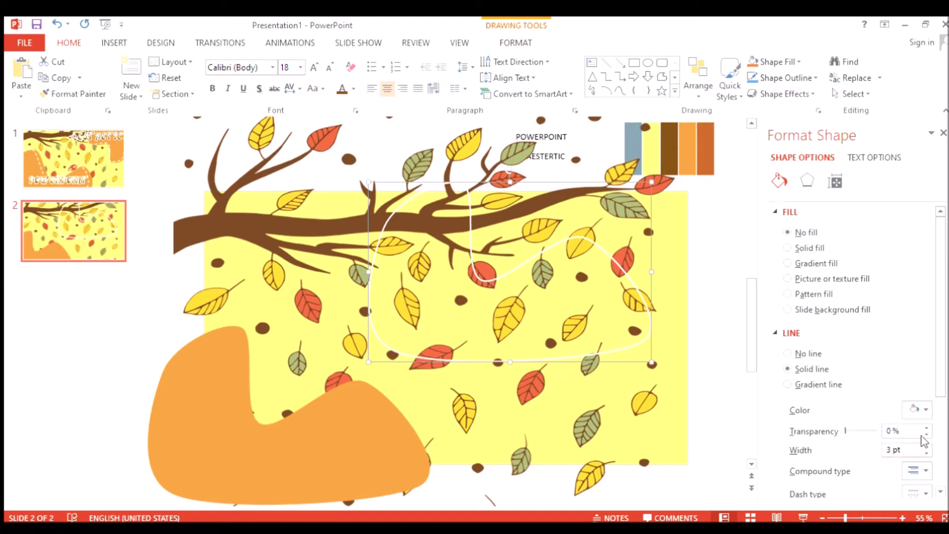
{"action": "scroll", "coordinate": [939, 454], "scroll_direction": "down", "scroll_amount": 3}
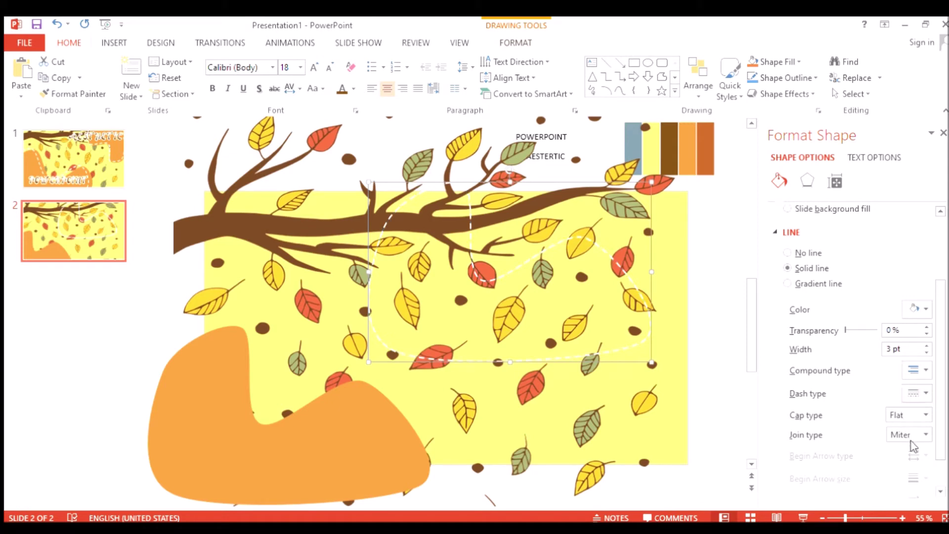
{"action": "mouse_move", "coordinate": [578, 339]}
{"action": "left_mouse_down"}
{"action": "mouse_move", "coordinate": [542, 345]}
{"action": "mouse_move", "coordinate": [600, 345]}
{"action": "left_mouse_up"}
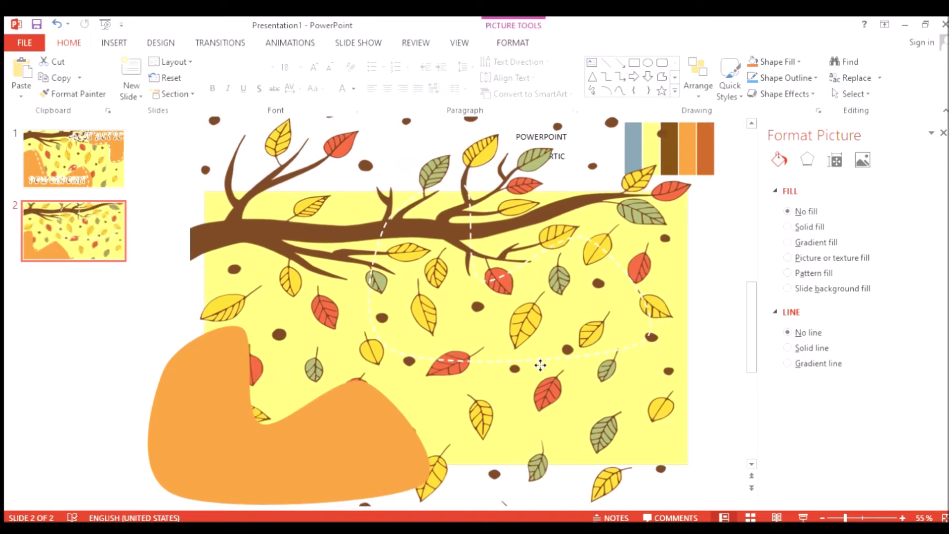
Step: Lay the dashed white outline slightly offset over the orange blob, then zoom out to 21%
{"action": "mouse_move", "coordinate": [541, 366]}
{"action": "left_mouse_down"}
{"action": "mouse_move", "coordinate": [531, 369]}
{"action": "mouse_move", "coordinate": [560, 381]}
{"action": "left_mouse_up"}
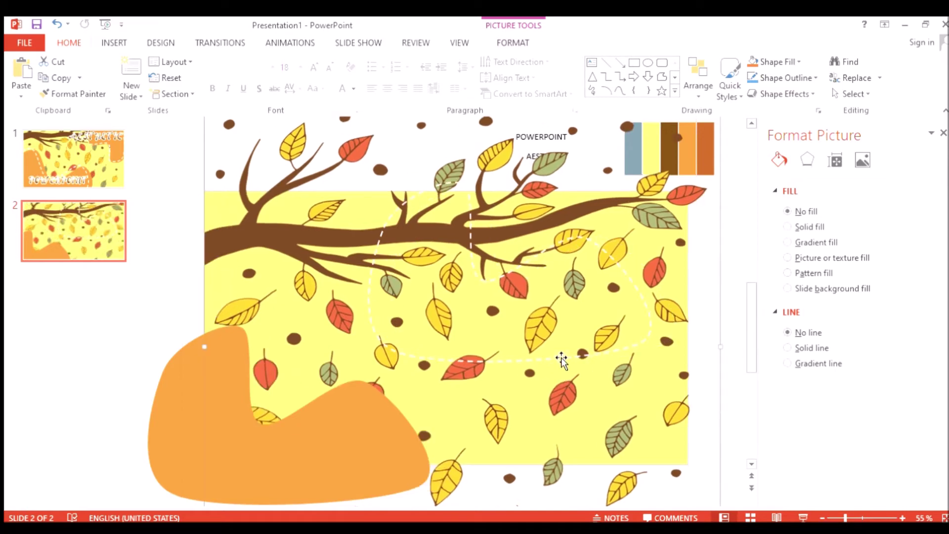
{"action": "mouse_move", "coordinate": [560, 366]}
{"action": "left_mouse_down"}
{"action": "mouse_move", "coordinate": [384, 460]}
{"action": "mouse_move", "coordinate": [360, 503]}
{"action": "mouse_move", "coordinate": [385, 509]}
{"action": "mouse_move", "coordinate": [385, 456]}
{"action": "mouse_move", "coordinate": [370, 425]}
{"action": "left_mouse_up"}
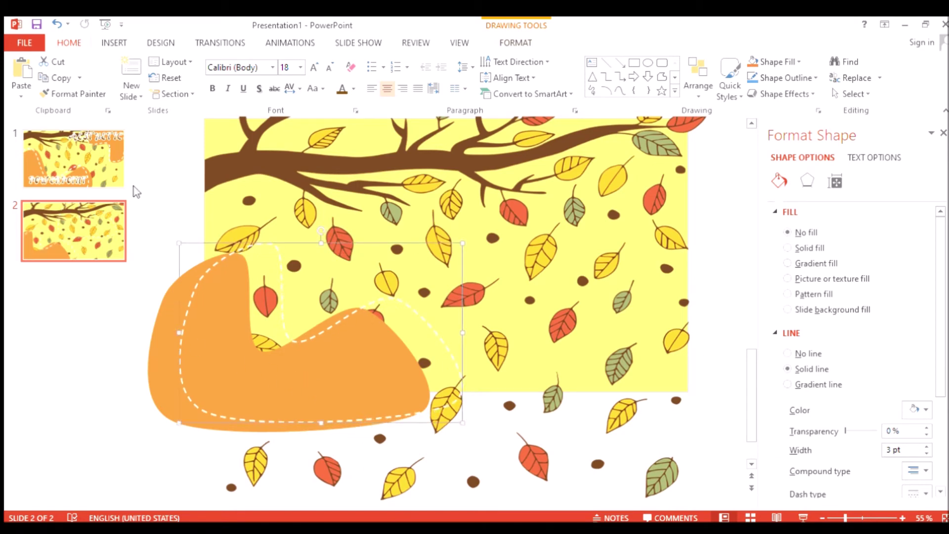
{"action": "left_click", "coordinate": [829, 517]}
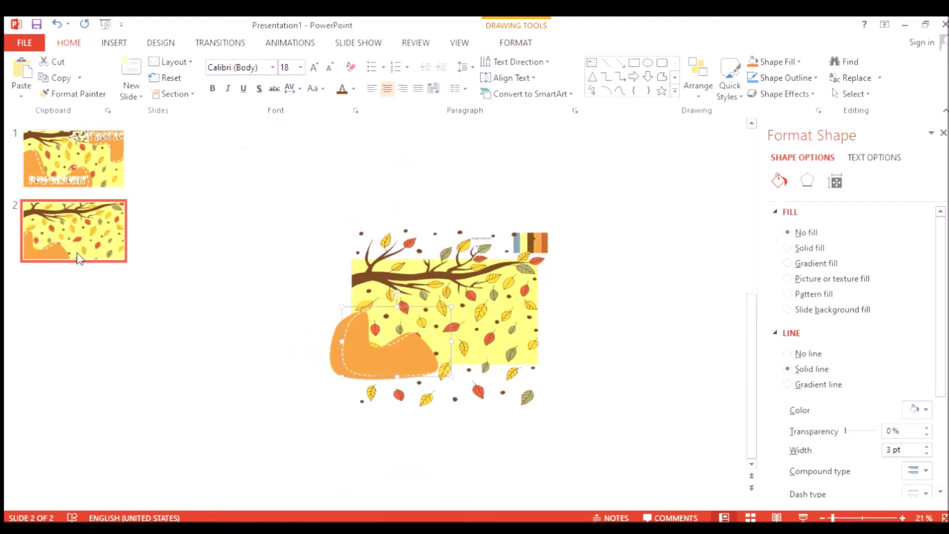
Step: Group the orange blob with its dashed stitch line and drag a copy to the right
{"action": "left_click", "coordinate": [242, 292]}
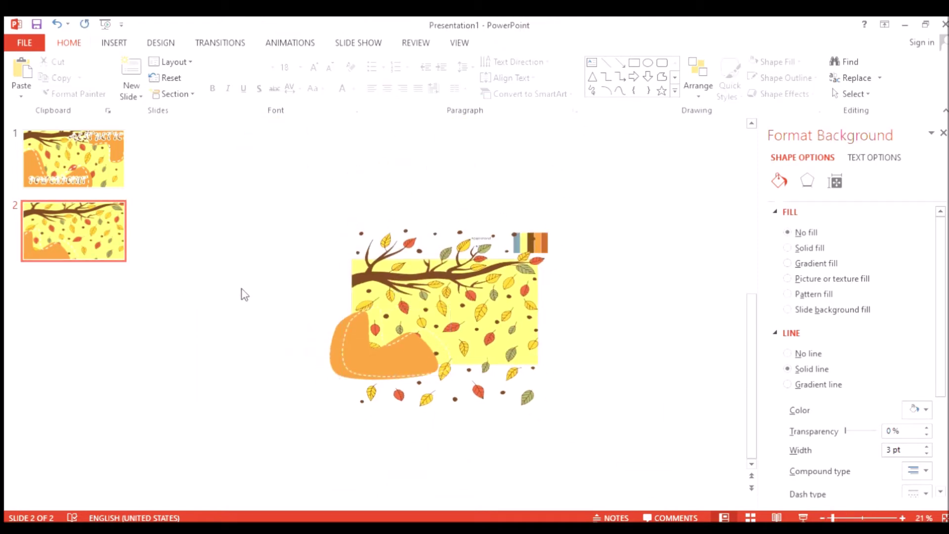
{"action": "mouse_move", "coordinate": [275, 307]}
{"action": "left_mouse_down"}
{"action": "mouse_move", "coordinate": [480, 346]}
{"action": "mouse_move", "coordinate": [524, 423]}
{"action": "left_mouse_up"}
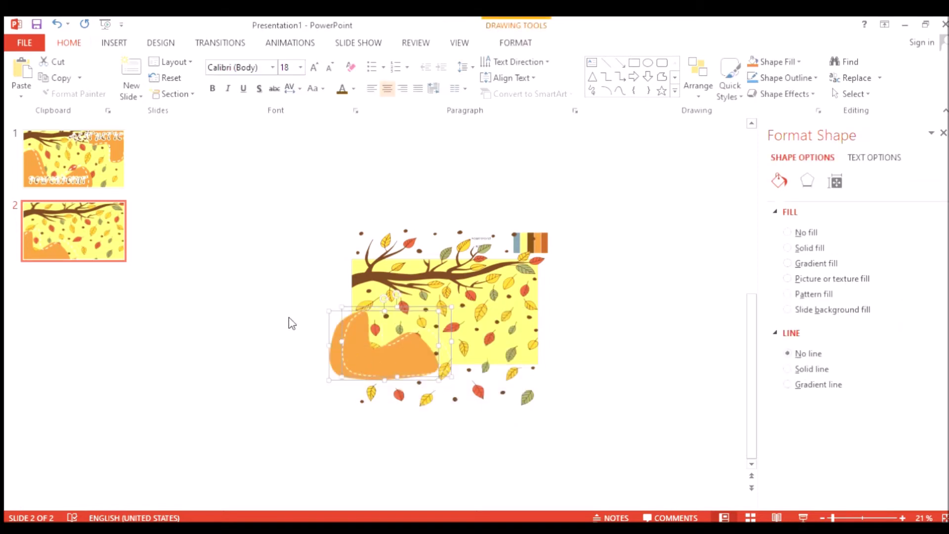
{"action": "left_click", "coordinate": [517, 43]}
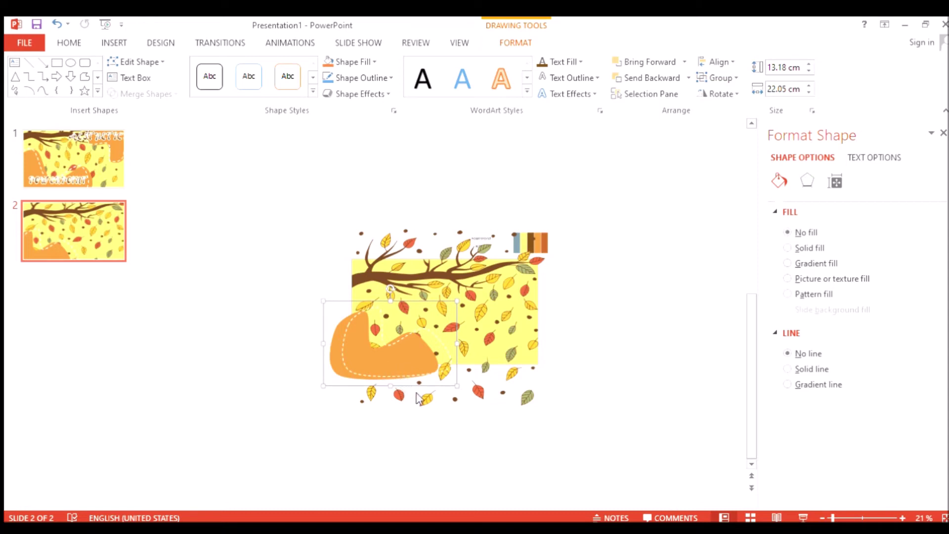
{"action": "left_click_drag", "start_coordinate": [388, 369], "coordinate": [583, 340]}
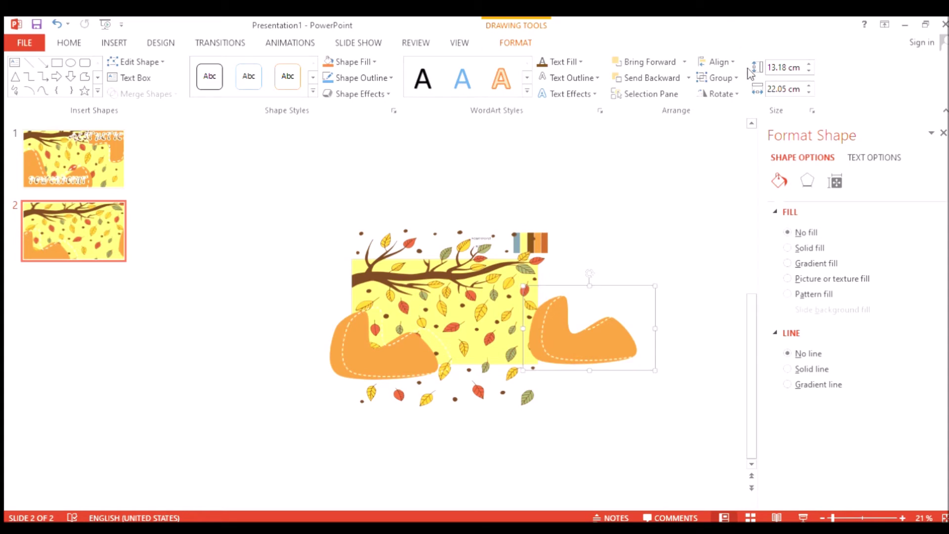
Step: Rotate the copy left 90°, flip and tilt it, and place it over the picture's upper right
{"action": "left_click", "coordinate": [717, 94]}
{"action": "left_click", "coordinate": [723, 133]}
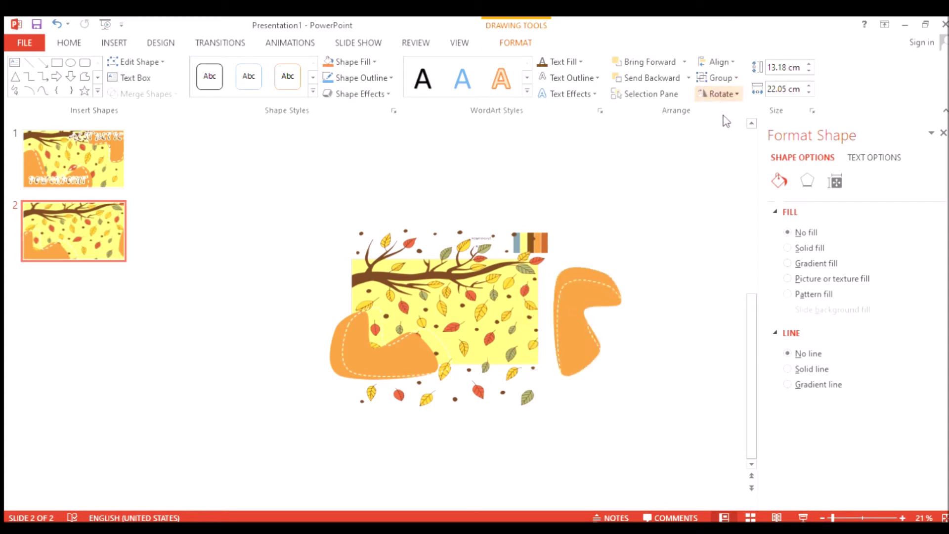
{"action": "left_click", "coordinate": [729, 136]}
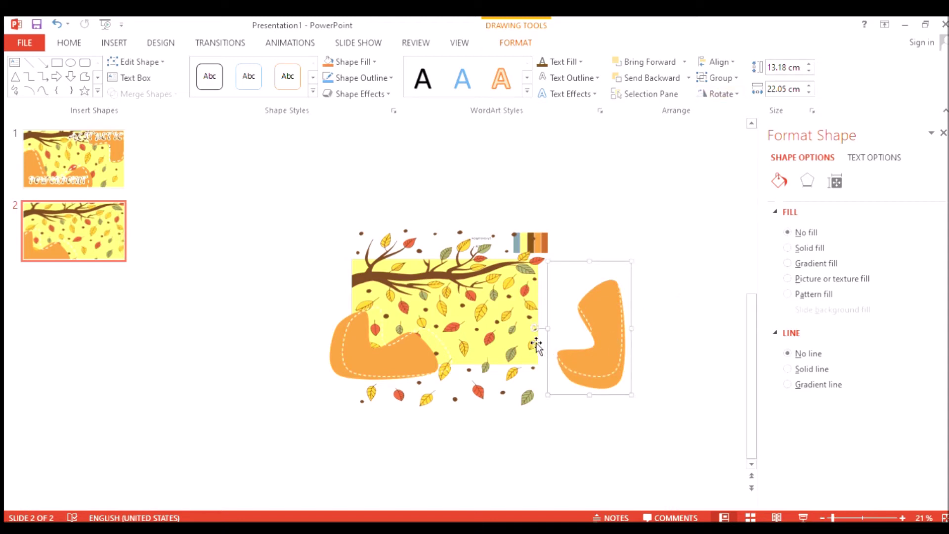
{"action": "mouse_move", "coordinate": [534, 328]}
{"action": "left_mouse_down"}
{"action": "mouse_move", "coordinate": [564, 379]}
{"action": "mouse_move", "coordinate": [588, 395]}
{"action": "left_mouse_up"}
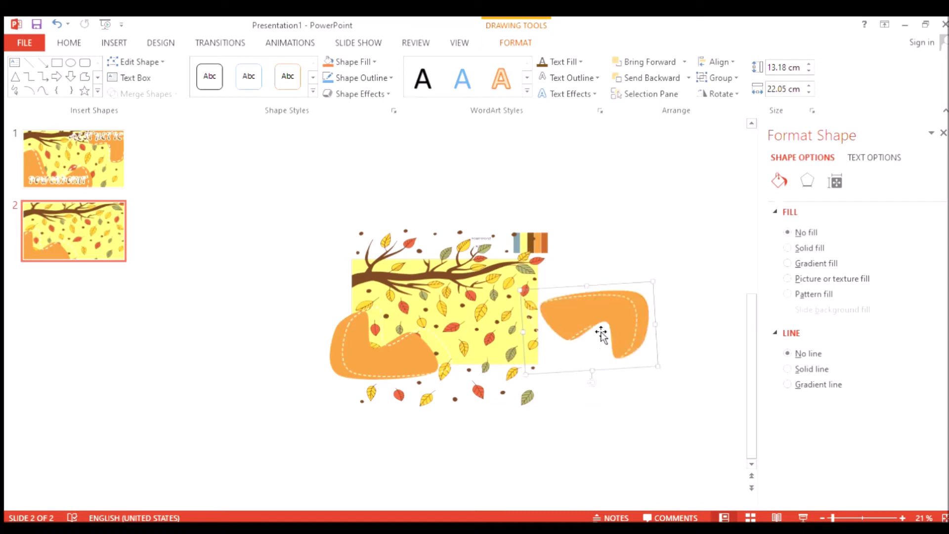
{"action": "left_click_drag", "start_coordinate": [601, 331], "coordinate": [506, 272]}
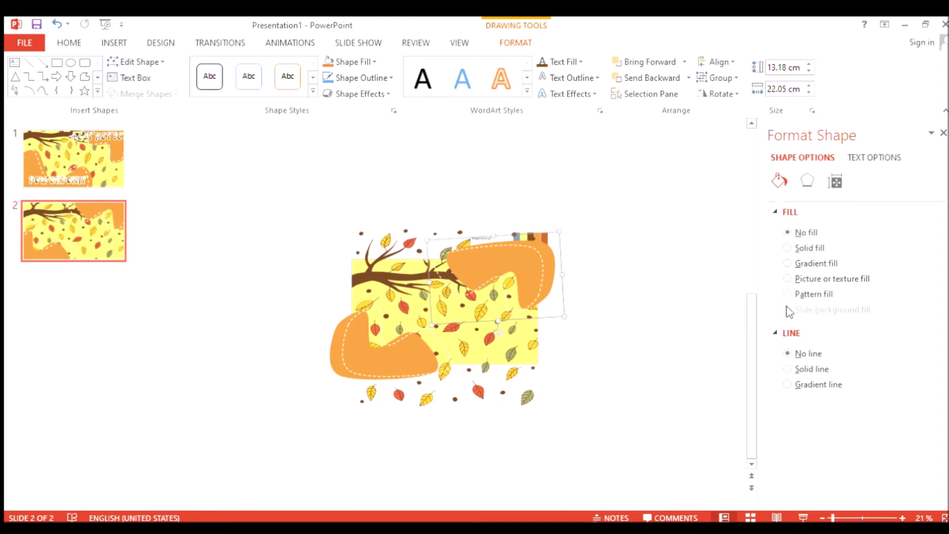
{"action": "left_click", "coordinate": [834, 517]}
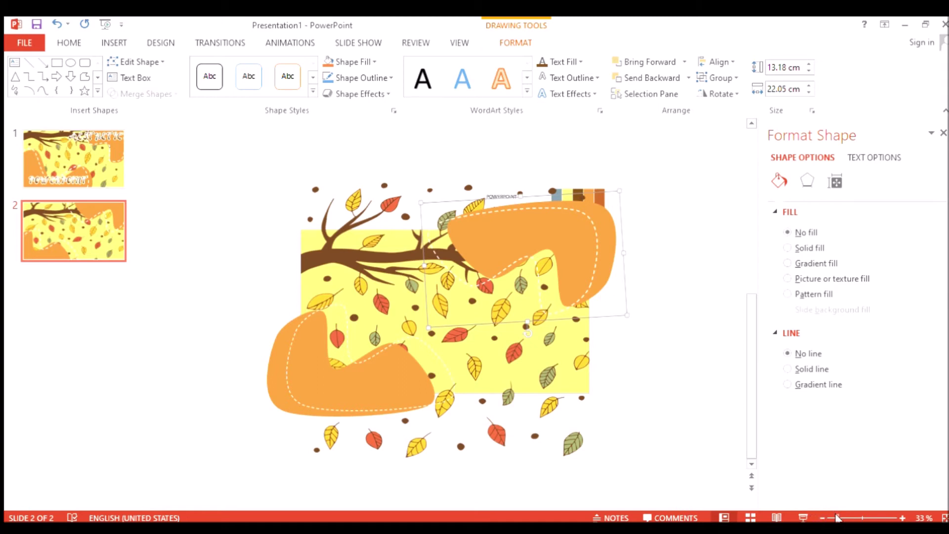
{"action": "left_click_drag", "start_coordinate": [835, 516], "coordinate": [841, 517]}
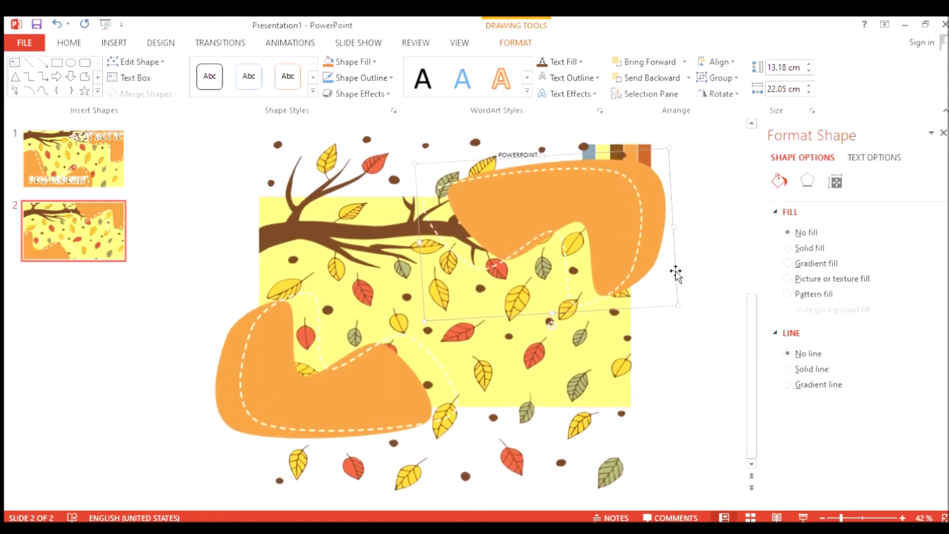
Step: Shift the upper blob down-right, nudge the picture, and move POWERPOINT off the slide's left
{"action": "left_click_drag", "start_coordinate": [677, 279], "coordinate": [688, 305]}
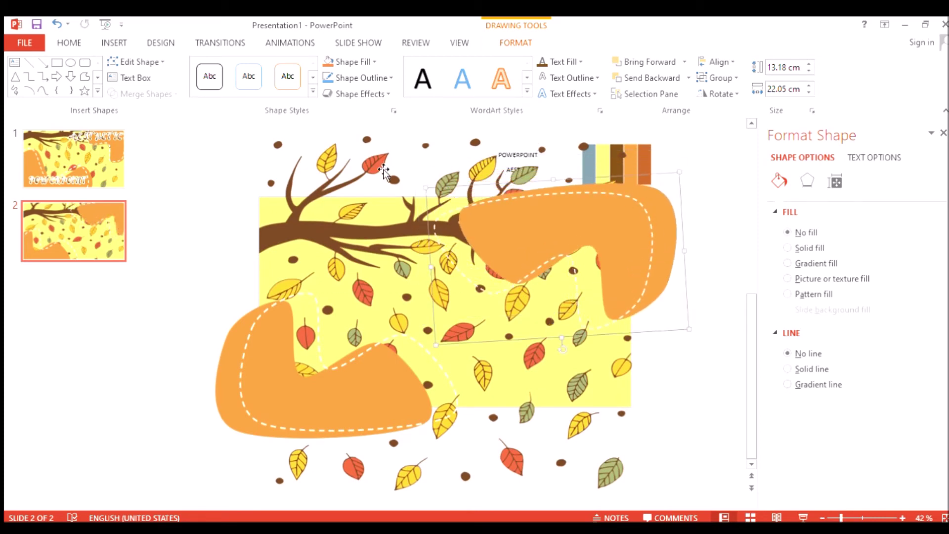
{"action": "left_click", "coordinate": [380, 184]}
{"action": "left_click_drag", "start_coordinate": [380, 184], "coordinate": [369, 195]}
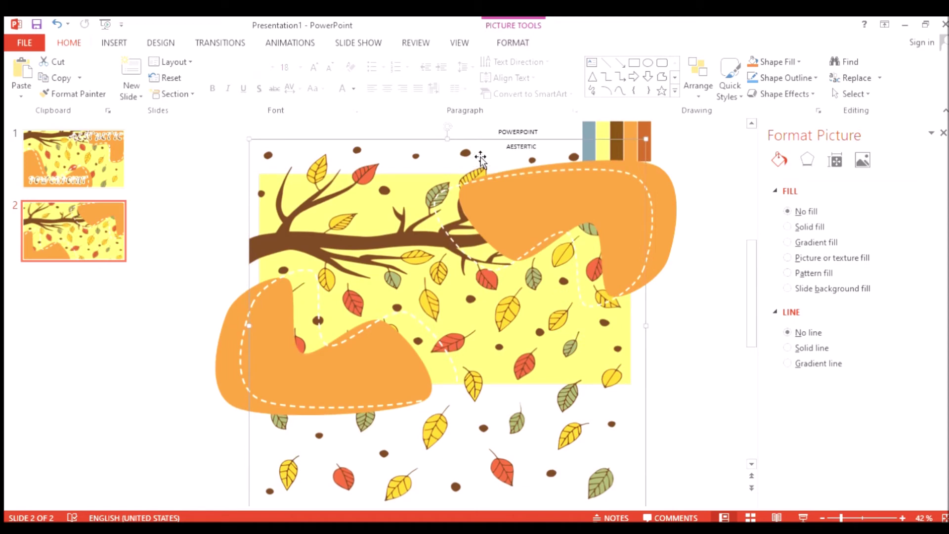
{"action": "left_click", "coordinate": [512, 135]}
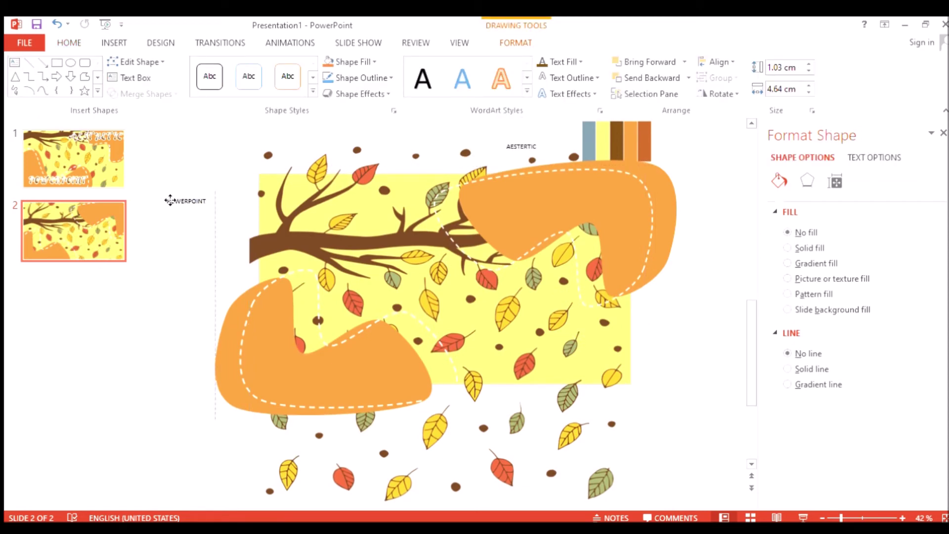
{"action": "left_click_drag", "start_coordinate": [505, 131], "coordinate": [157, 211]}
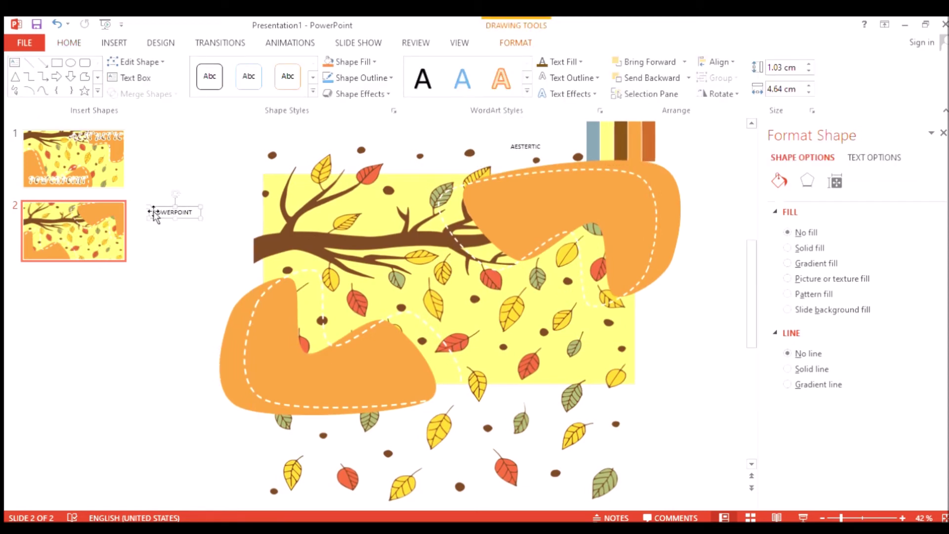
Step: Move AESTERTIC off-slide below POWERPOINT and re-settle the leaf picture
{"action": "left_click", "coordinate": [525, 149]}
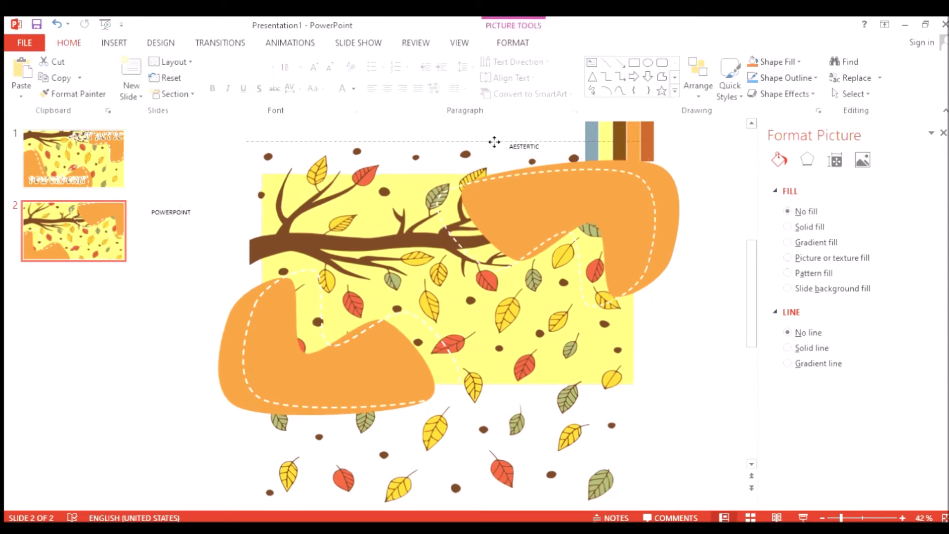
{"action": "left_click_drag", "start_coordinate": [494, 142], "coordinate": [483, 171]}
{"action": "left_click", "coordinate": [518, 148]}
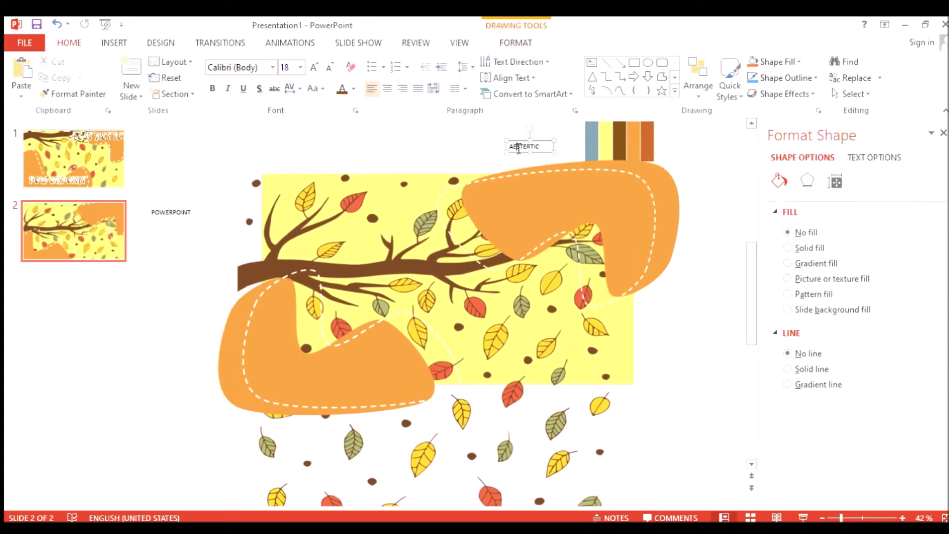
{"action": "left_click_drag", "start_coordinate": [519, 146], "coordinate": [167, 247]}
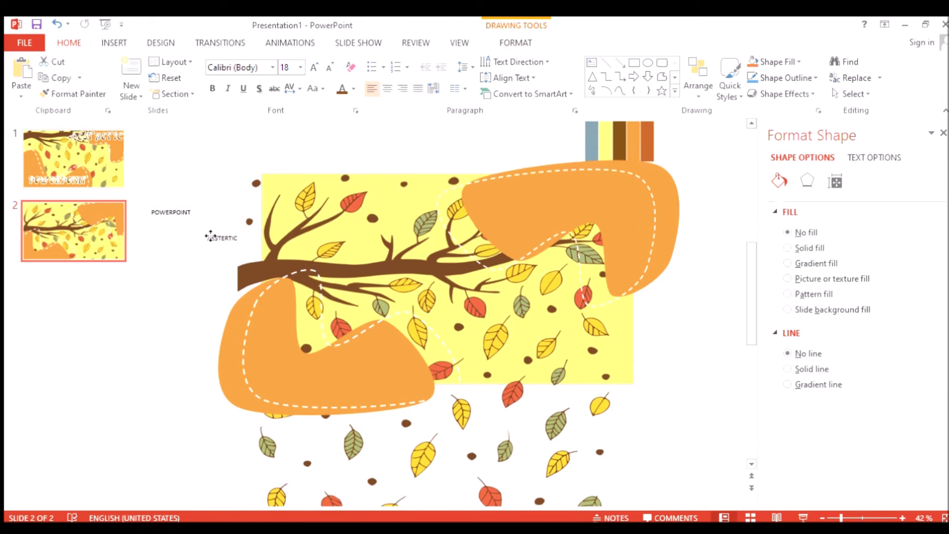
{"action": "mouse_move", "coordinate": [343, 245]}
{"action": "left_mouse_down"}
{"action": "mouse_move", "coordinate": [362, 198]}
{"action": "mouse_move", "coordinate": [419, 220]}
{"action": "left_mouse_up"}
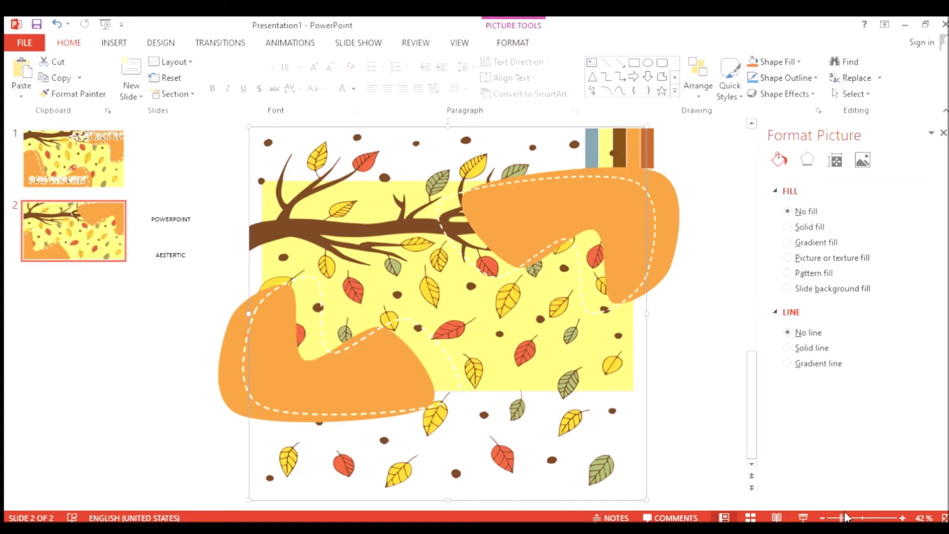
{"action": "left_click", "coordinate": [846, 516]}
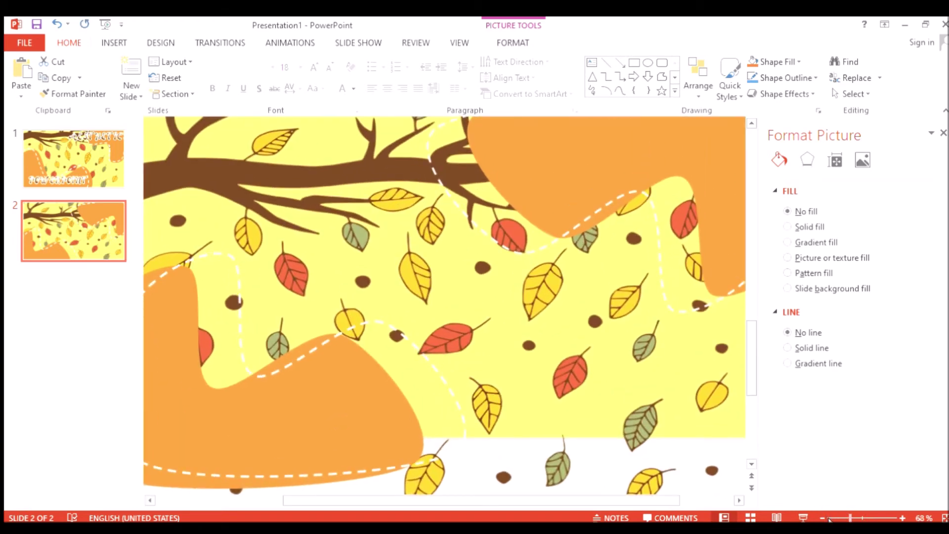
{"action": "left_click", "coordinate": [839, 517]}
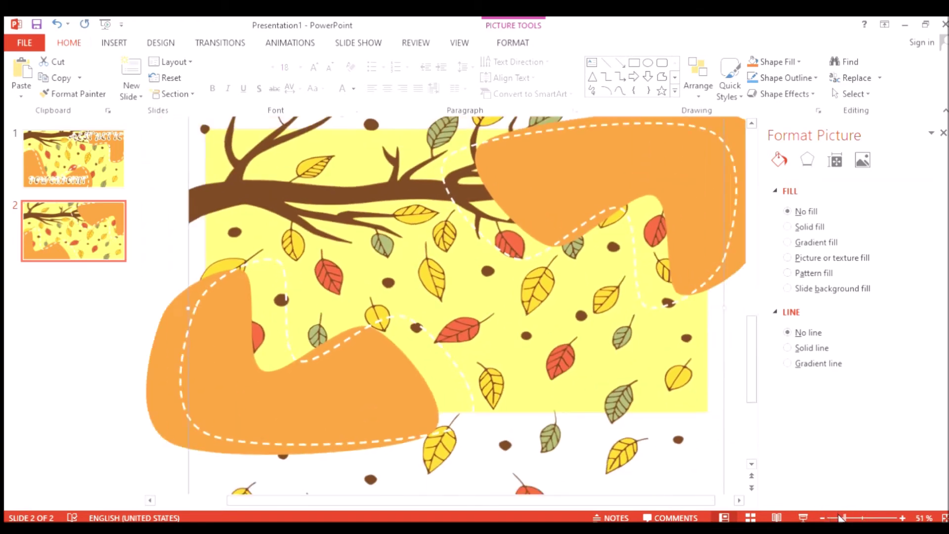
{"action": "left_click", "coordinate": [841, 517]}
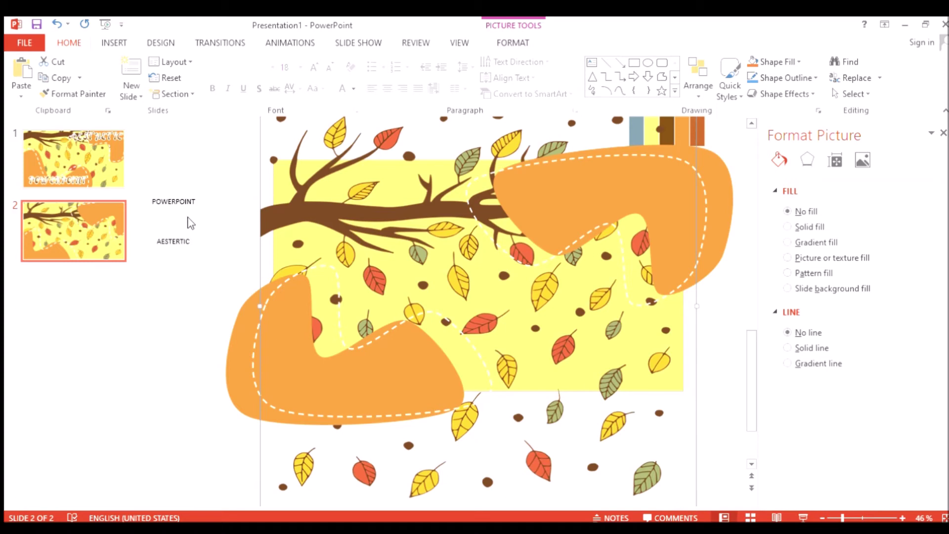
Step: Set the POWERPOINT title to Autolova at 80 pt and widen its box onto one line
{"action": "left_click", "coordinate": [186, 202]}
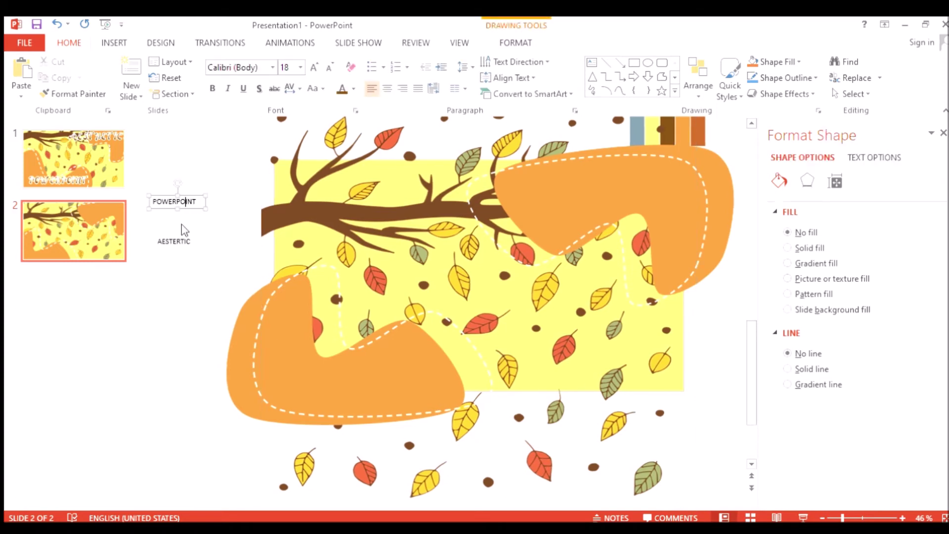
{"action": "left_click", "coordinate": [192, 209]}
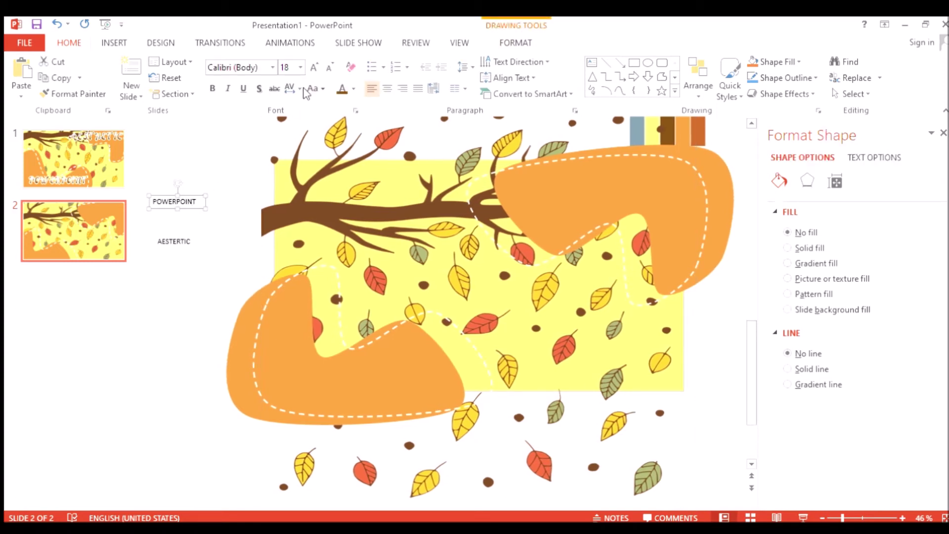
{"action": "left_click", "coordinate": [272, 67]}
{"action": "type", "text": "Autolova"}
{"action": "key", "text": "Return"}
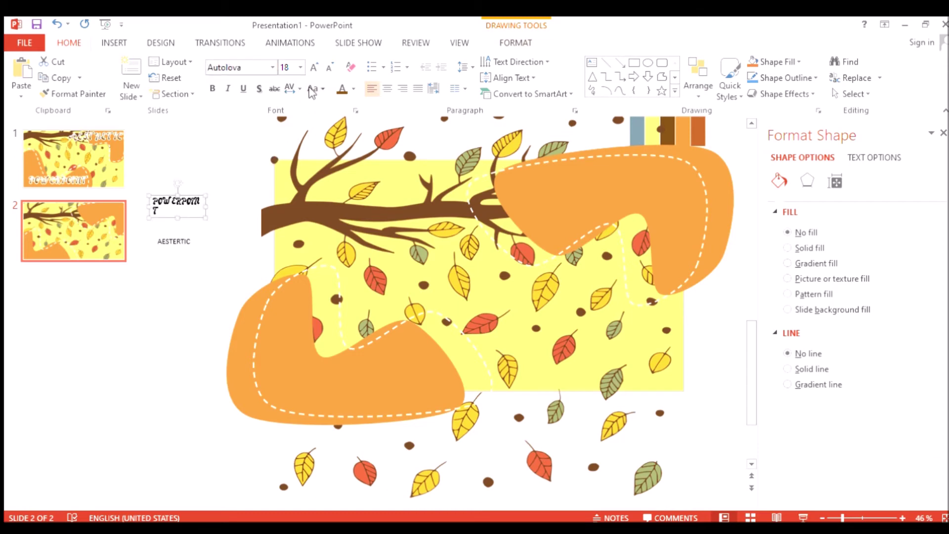
{"action": "left_click", "coordinate": [300, 68]}
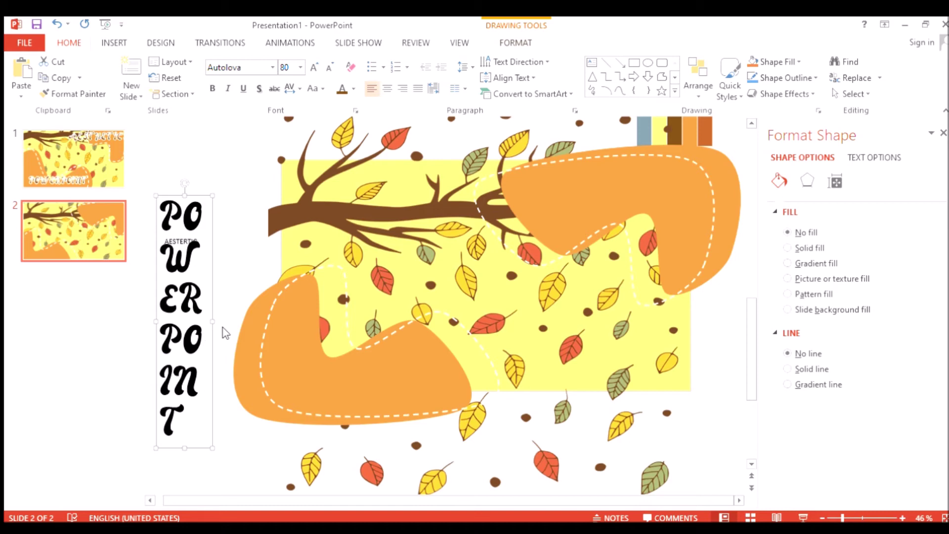
{"action": "left_click_drag", "start_coordinate": [219, 330], "coordinate": [424, 314]}
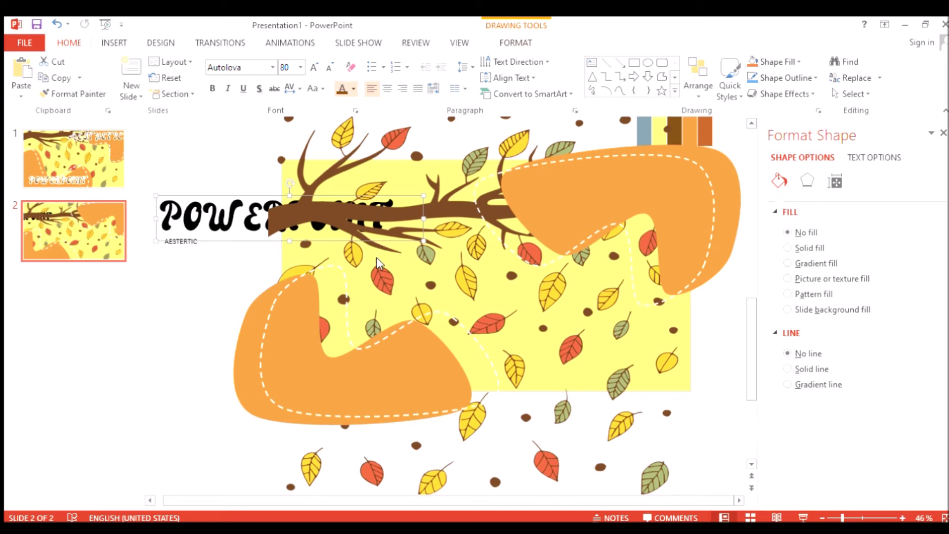
Step: Colour the POWERPOINT text with the brown palette swatch, then deselect it
{"action": "left_click", "coordinate": [673, 143]}
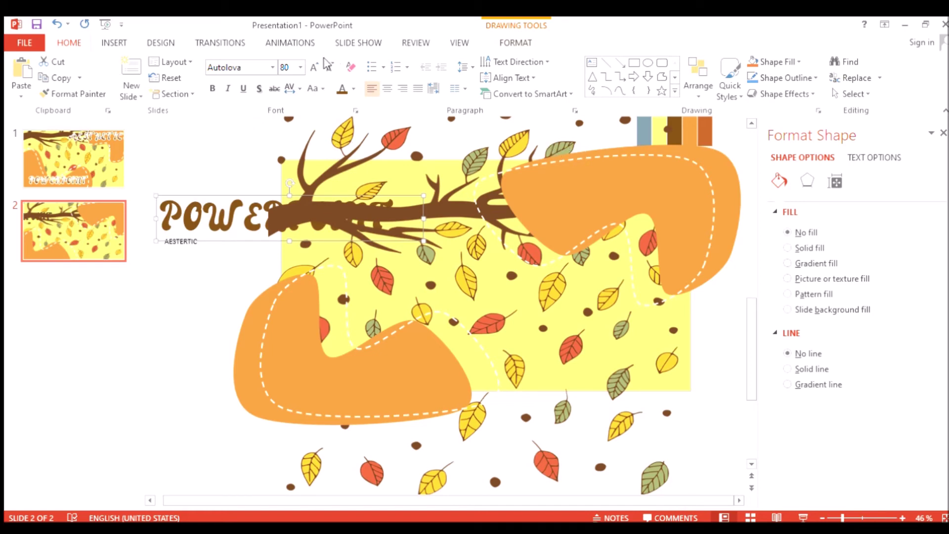
{"action": "left_click", "coordinate": [509, 44]}
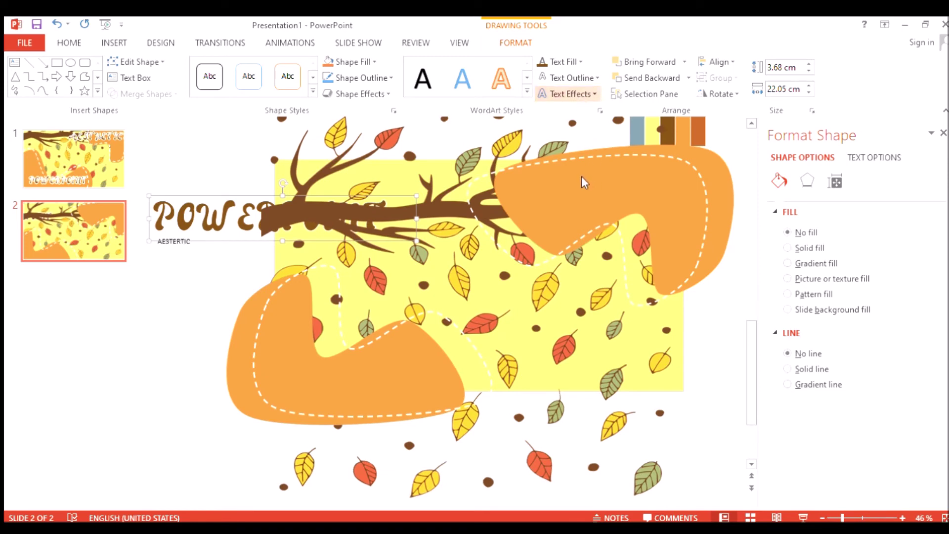
{"action": "left_click", "coordinate": [735, 309]}
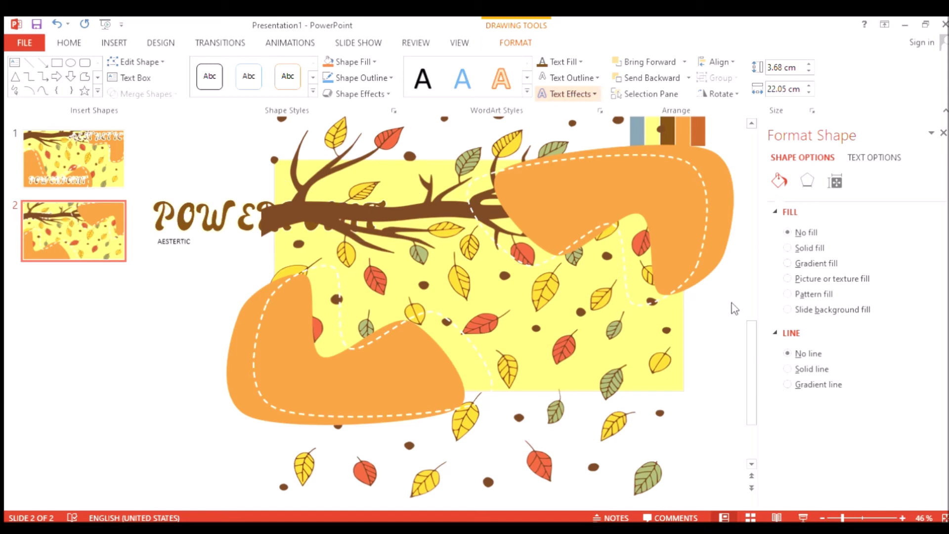
Step: Give the POWERPOINT title a soft drop shadow and move it onto the lower orange blob
{"action": "key", "text": "Tab"}
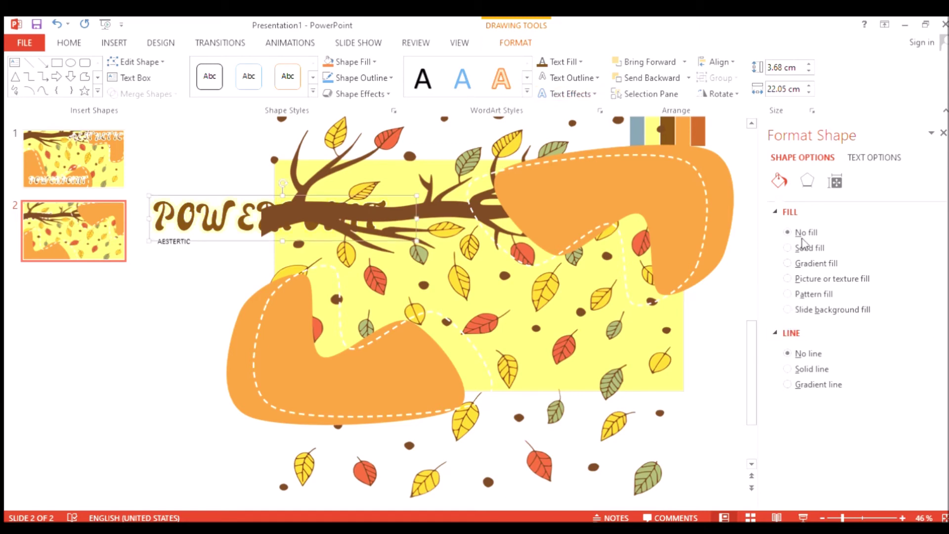
{"action": "left_click", "coordinate": [809, 179]}
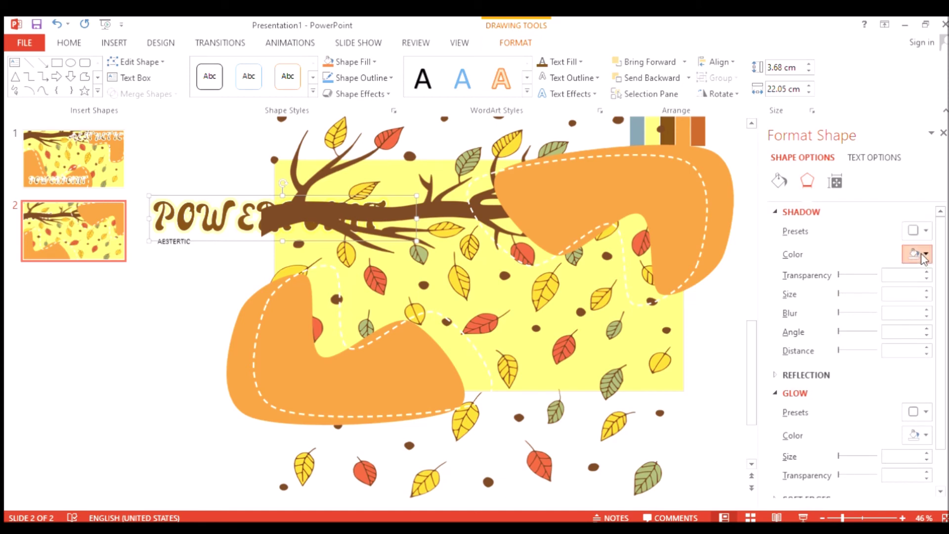
{"action": "left_click", "coordinate": [835, 284]}
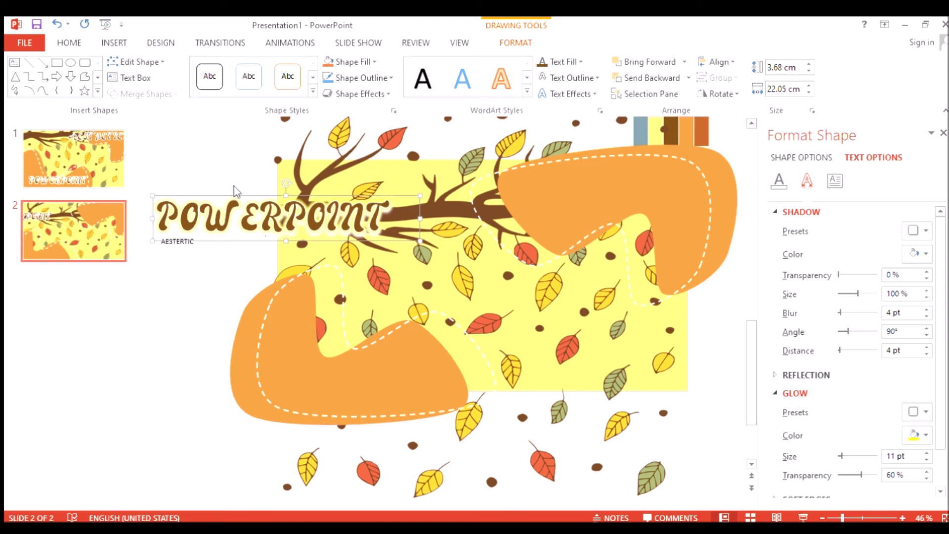
{"action": "left_click_drag", "start_coordinate": [245, 202], "coordinate": [364, 354]}
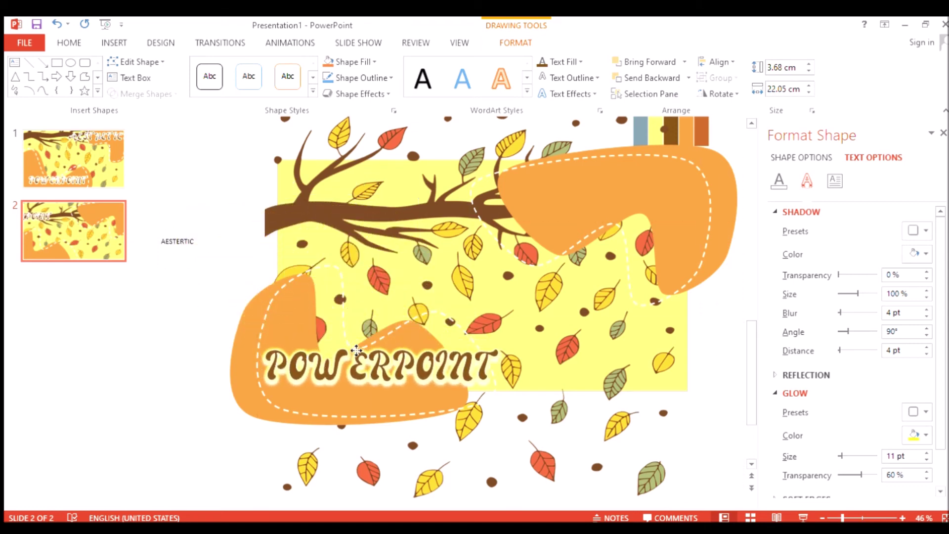
Step: Nudge POWERPOINT to centre it on the lower-left blob, then select the AESTERTIC text
{"action": "left_click_drag", "start_coordinate": [364, 355], "coordinate": [366, 346]}
{"action": "left_click", "coordinate": [173, 247]}
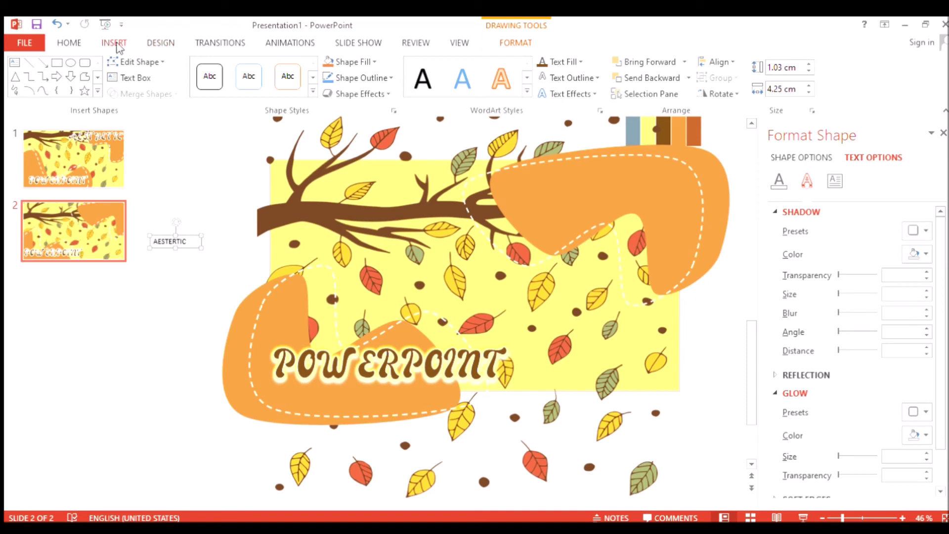
{"action": "left_click", "coordinate": [69, 45]}
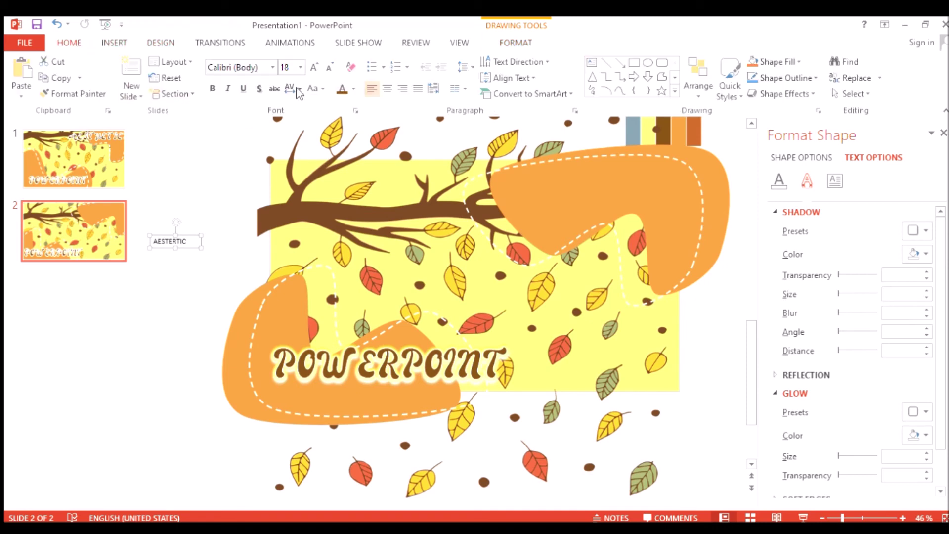
Step: Set AESTERTIC to the Autolova font at 80 pt and colour it brown
{"action": "left_click", "coordinate": [268, 72]}
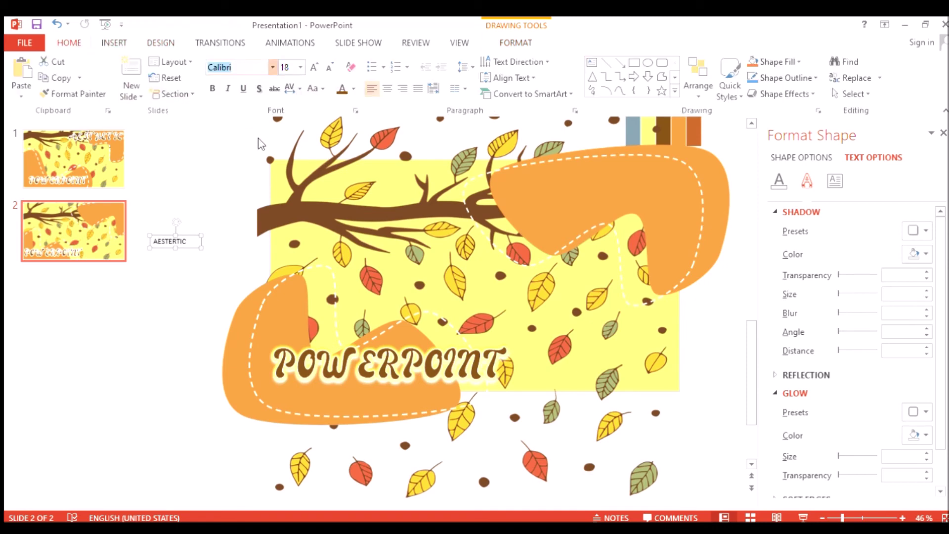
{"action": "type", "text": "Autolova"}
{"action": "key", "text": "Return"}
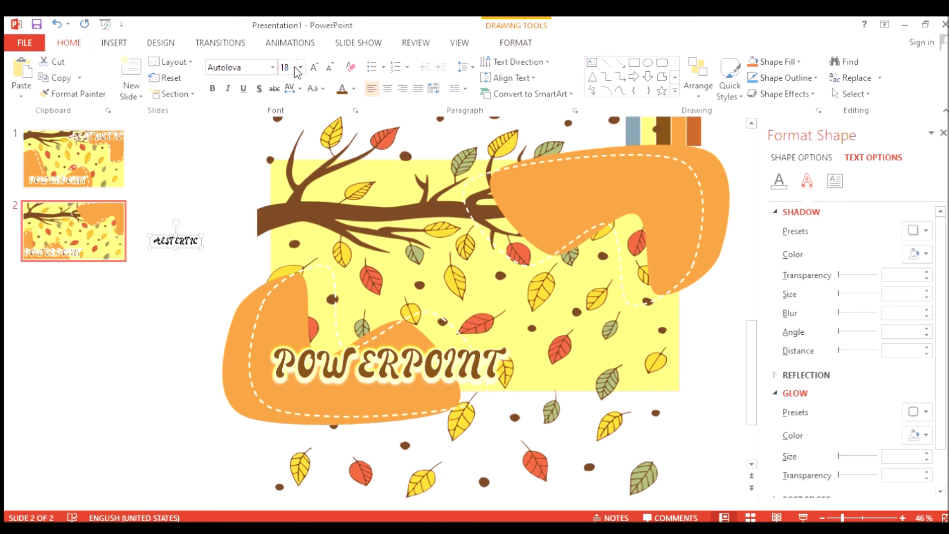
{"action": "key", "text": "ctrl+bracketright"}
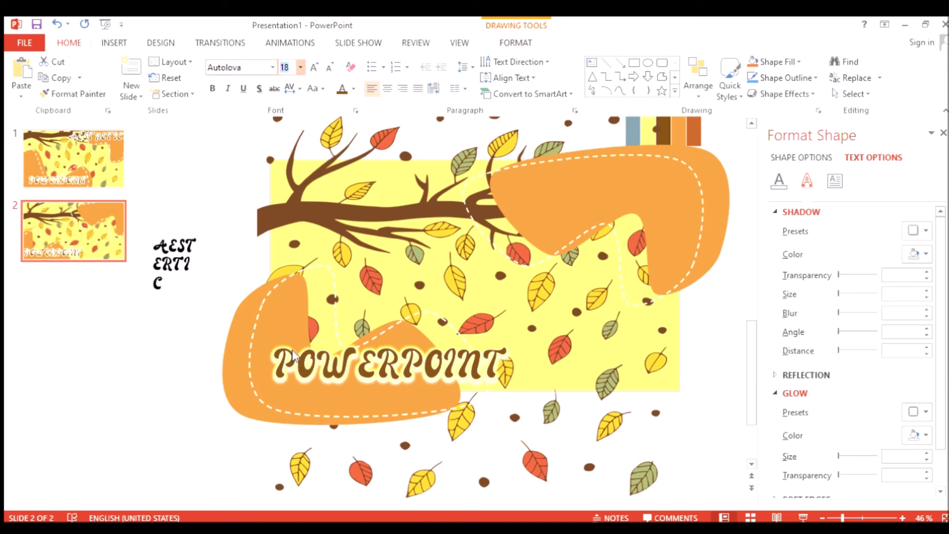
{"action": "key", "text": "ctrl+bracketright"}
{"action": "key", "text": "ctrl+bracketright"}
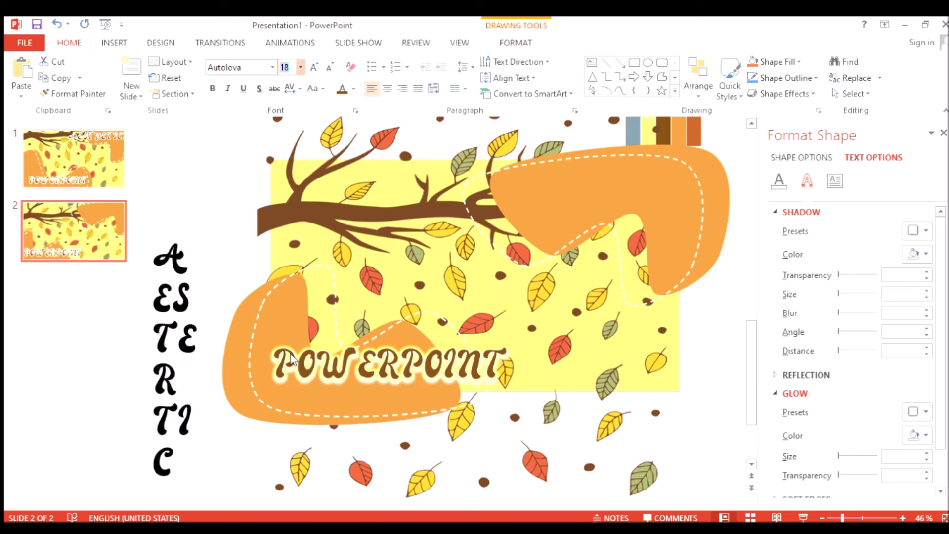
{"action": "key", "text": "Escape"}
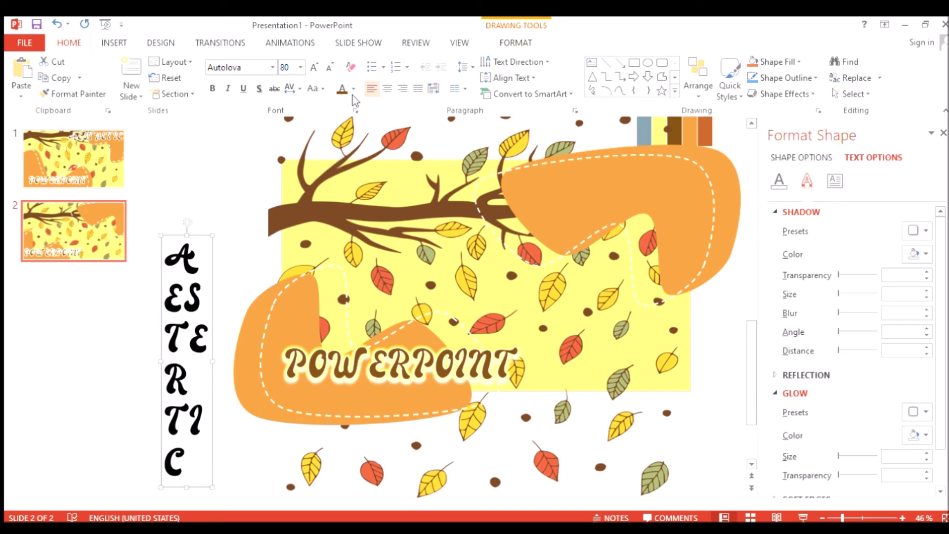
{"action": "left_click", "coordinate": [341, 91]}
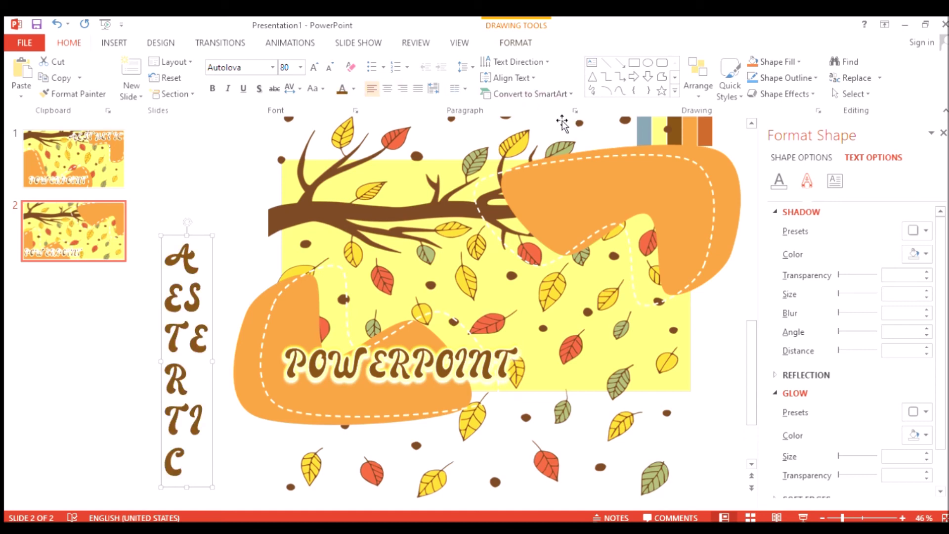
{"action": "left_click", "coordinate": [514, 43]}
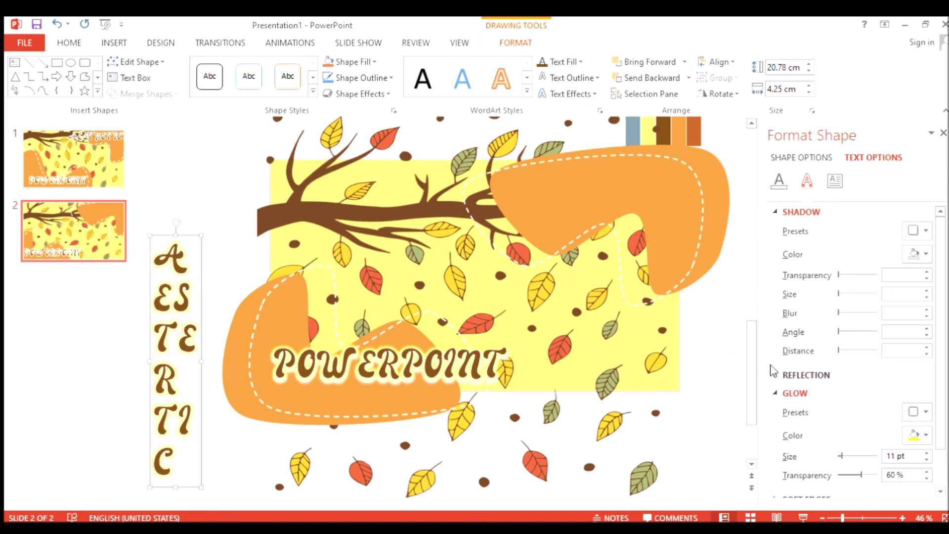
Step: Give AESTERTIC a soft 4 pt drop shadow and widen its box so it fits one line
{"action": "left_click", "coordinate": [925, 257]}
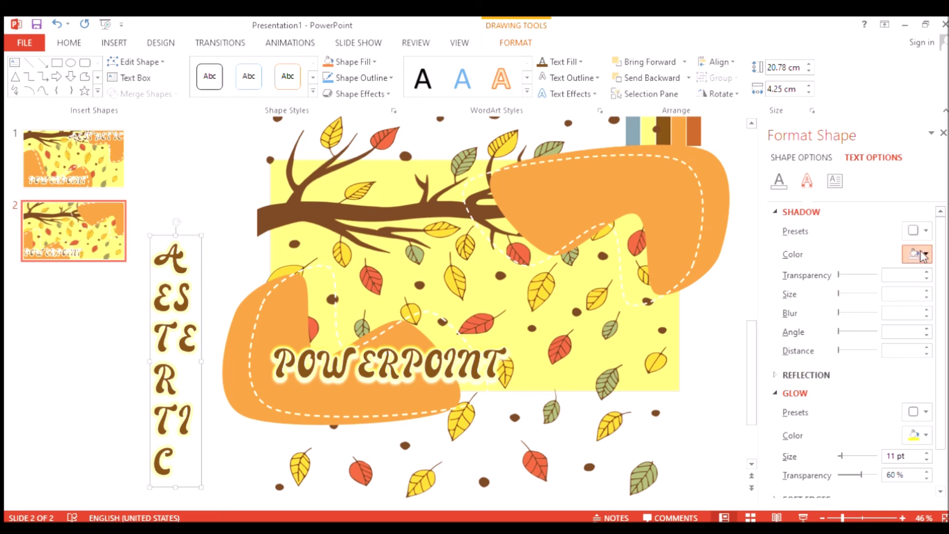
{"action": "left_click", "coordinate": [827, 278]}
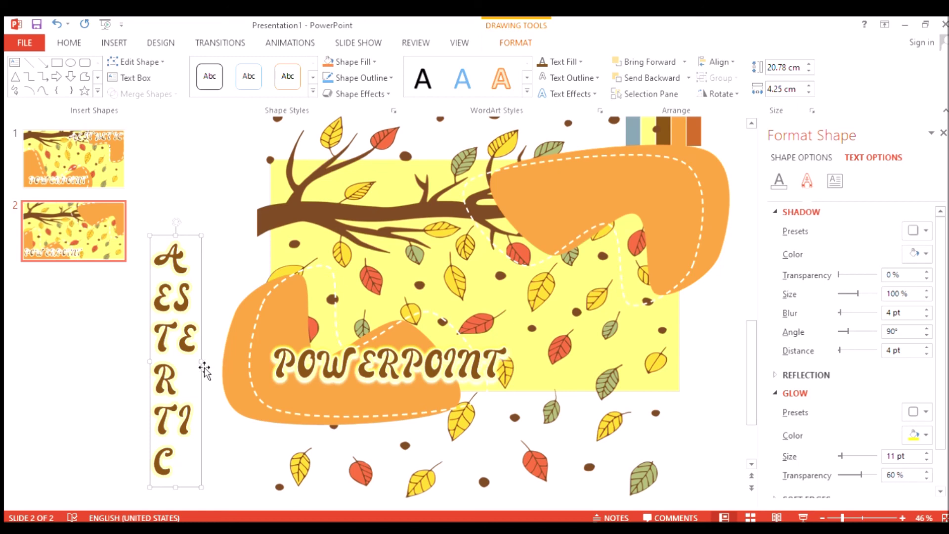
{"action": "left_click_drag", "start_coordinate": [204, 363], "coordinate": [368, 366]}
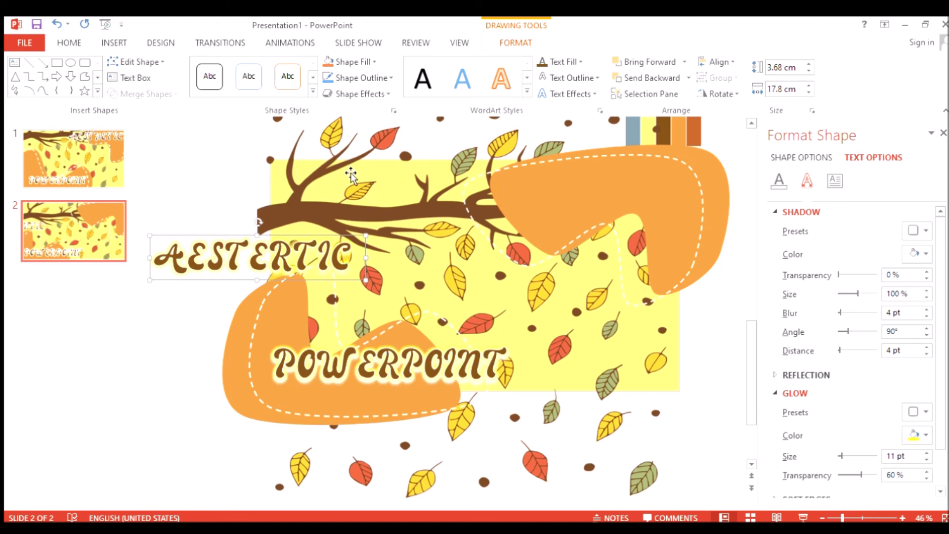
Step: Move AESTERTIC onto the upper-right orange blob above the leaf branch
{"action": "left_click_drag", "start_coordinate": [201, 230], "coordinate": [515, 168]}
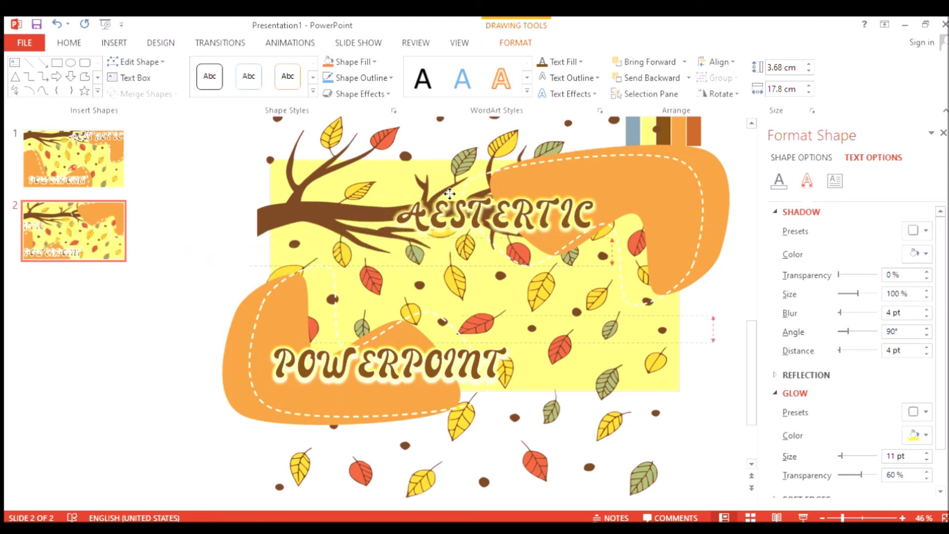
{"action": "left_click_drag", "start_coordinate": [515, 167], "coordinate": [531, 167]}
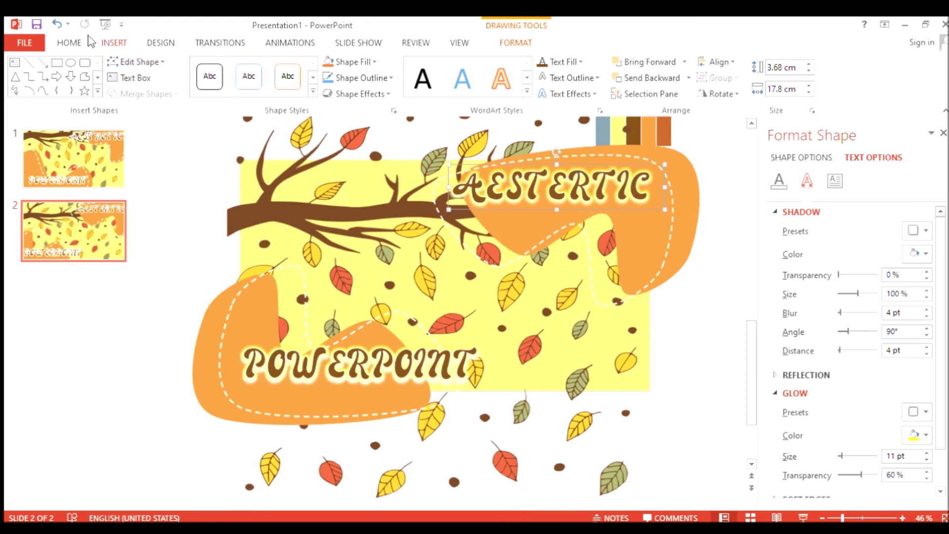
{"action": "left_click", "coordinate": [70, 43]}
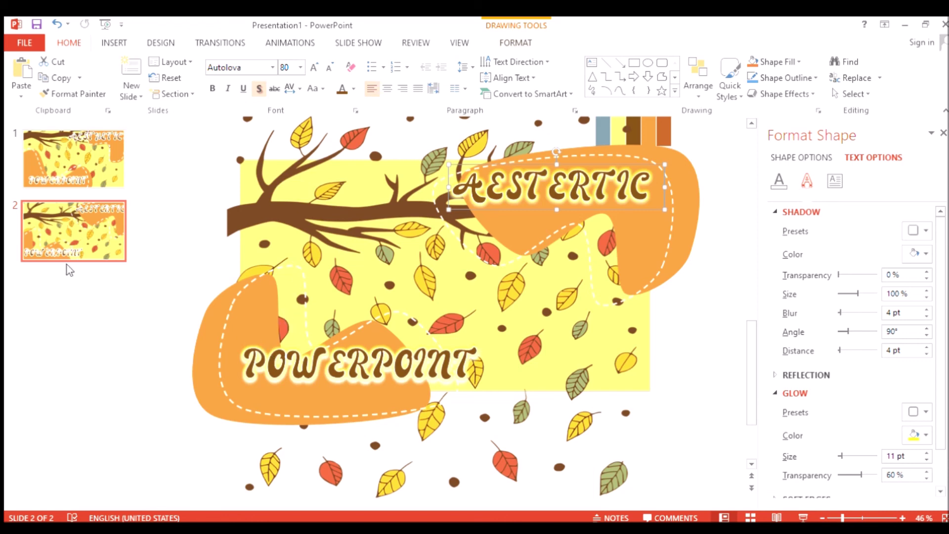
Step: Deselect the text by clicking empty slide space to review both titles on their blobs
{"action": "left_click", "coordinate": [148, 251]}
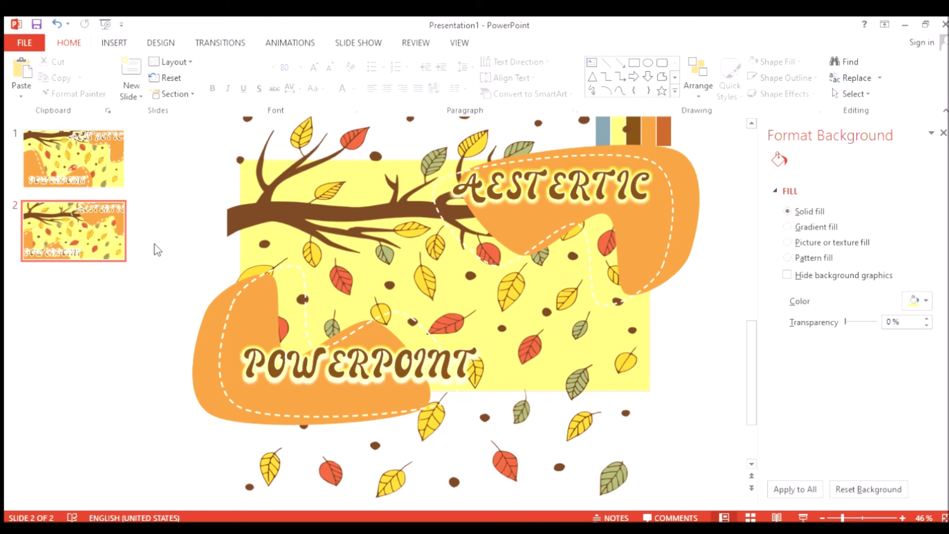